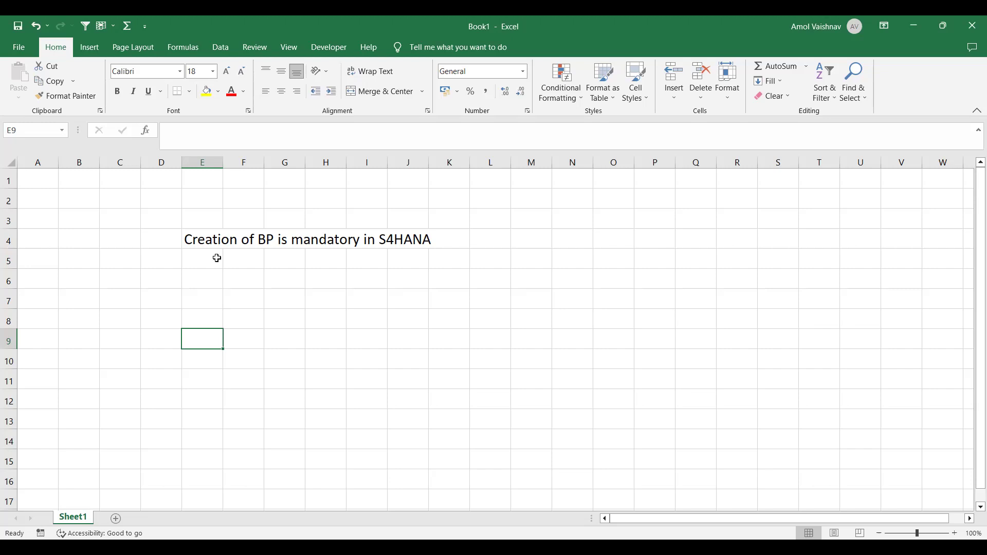
Enter ECC in cell G9 and outline the cell with an outside border
{"action": "left_click", "coordinate": [212, 272]}
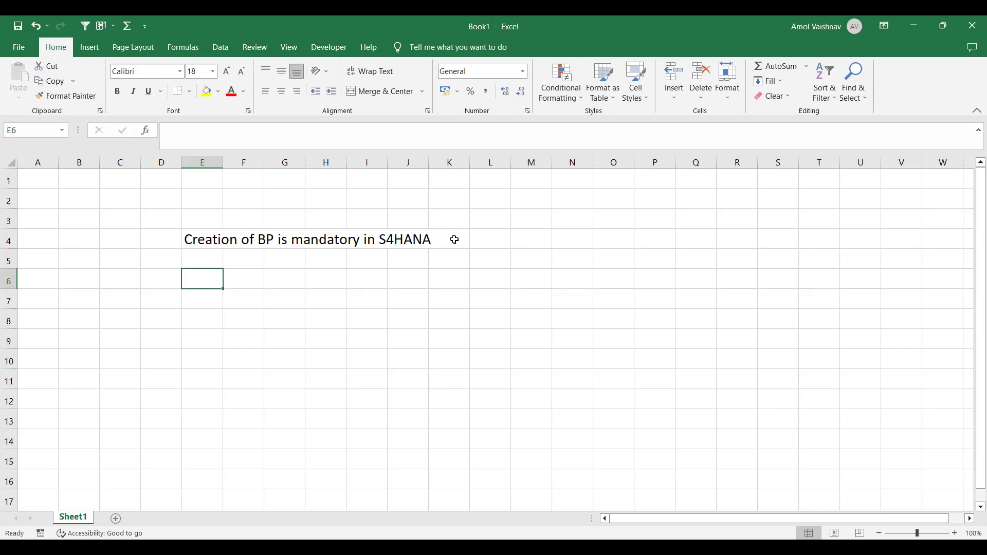
{"action": "left_click", "coordinate": [265, 363]}
{"action": "left_click", "coordinate": [279, 341]}
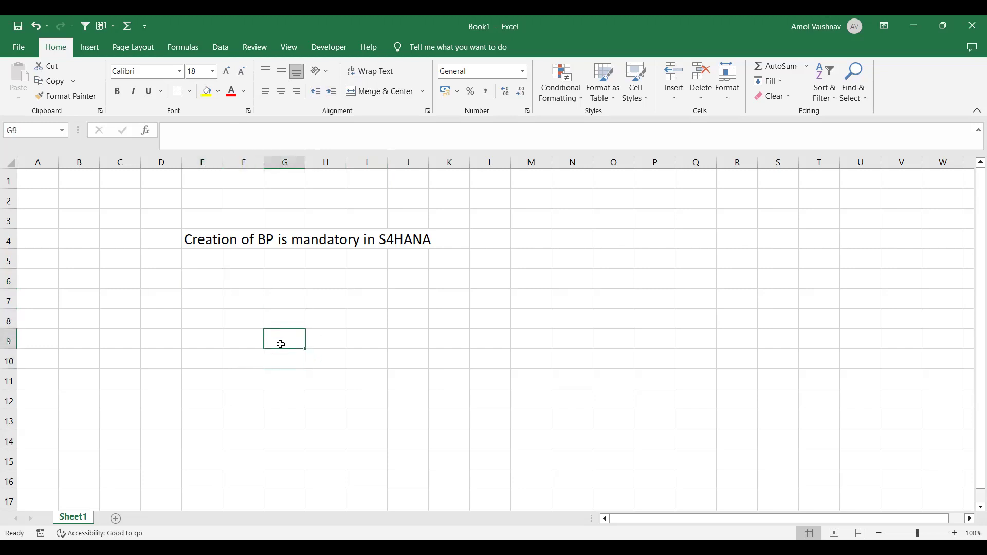
{"action": "type", "text": "ECC"}
{"action": "key", "text": "Return"}
{"action": "left_click", "coordinate": [281, 344]}
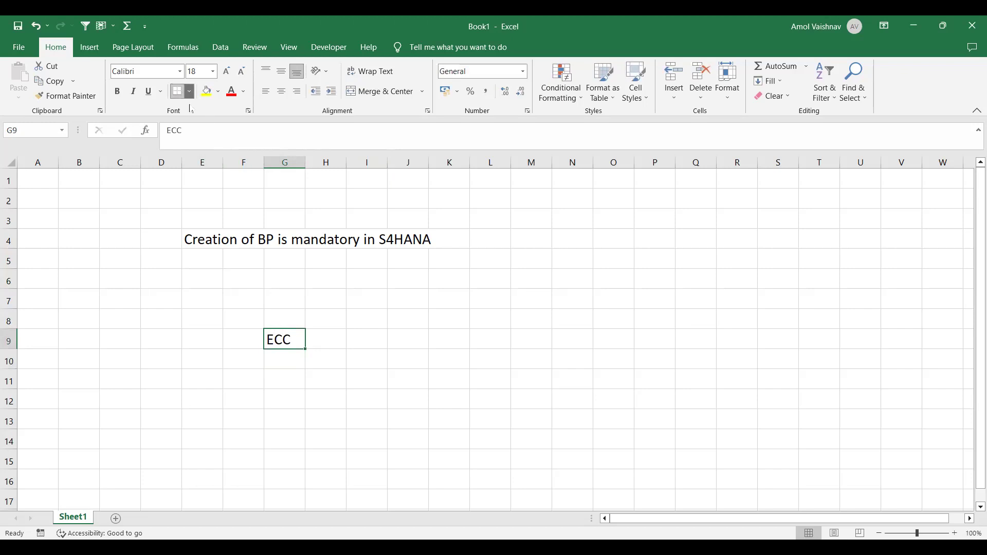
{"action": "left_click", "coordinate": [179, 92]}
Enter SRM in cell E9 and outline the cell with the same outside border
{"action": "left_click", "coordinate": [184, 342]}
{"action": "type", "text": "SRM"}
{"action": "key", "text": "Return"}
{"action": "left_click", "coordinate": [184, 346]}
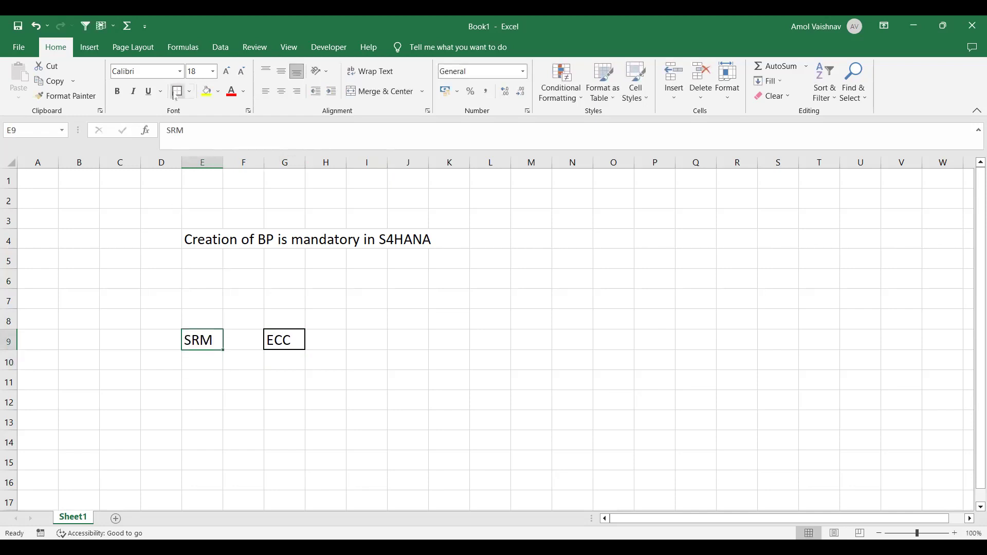
Enter CRM in cell I9 and outline the cell with the same outside border
{"action": "left_click", "coordinate": [370, 346]}
{"action": "type", "text": "CRM"}
{"action": "key", "text": "Return"}
{"action": "left_click", "coordinate": [369, 341]}
{"action": "left_click", "coordinate": [205, 450]}
Enter FSCM in cell G7, above ECC, and outline the cell with an outside border
{"action": "left_click", "coordinate": [282, 298]}
{"action": "type", "text": "FSCM"}
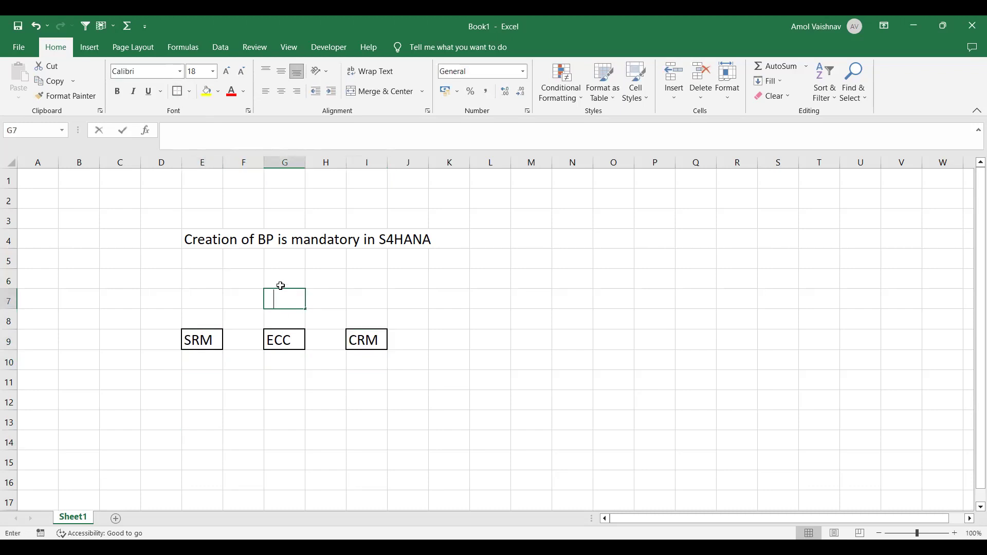
{"action": "key", "text": "Return"}
{"action": "left_click", "coordinate": [275, 299]}
{"action": "left_click", "coordinate": [178, 91]}
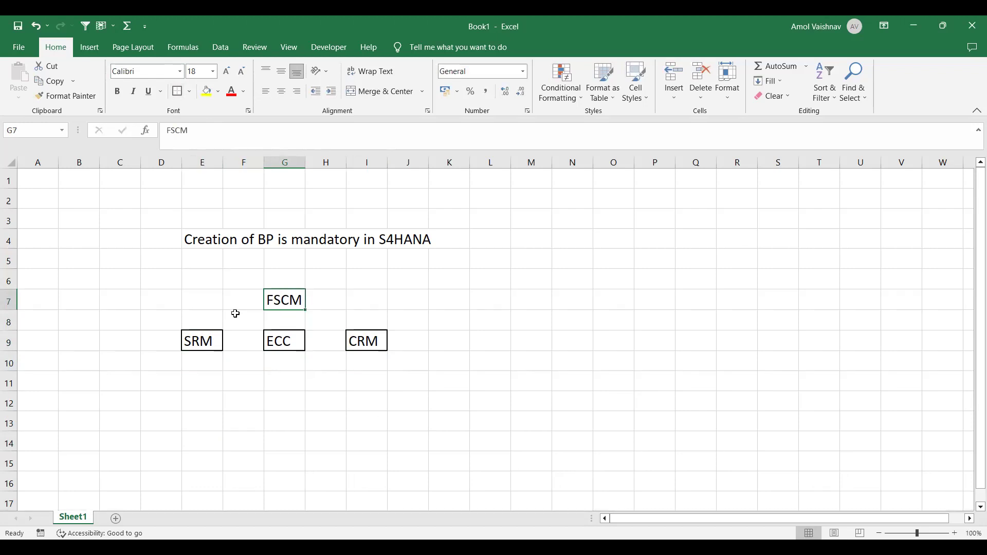
Insert three blank rows at row 8, between the FSCM box and the SRM, ECC and CRM boxes
{"action": "left_click", "coordinate": [209, 318]}
{"action": "key", "text": "shift+space"}
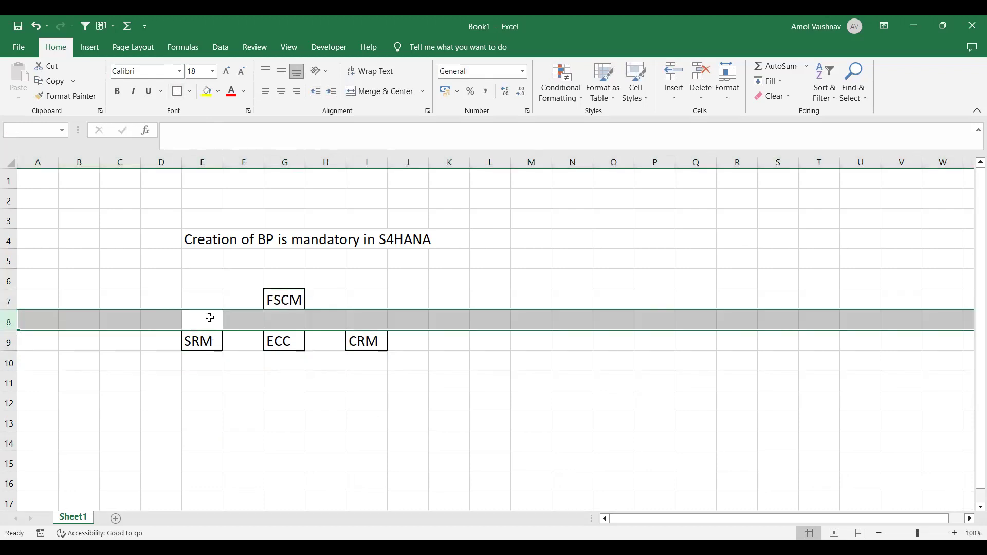
{"action": "key", "text": "ctrl+shift+plus"}
{"action": "key", "text": "ctrl+shift+plus"}
{"action": "key", "text": "ctrl+shift+plus"}
{"action": "left_click", "coordinate": [219, 324]}
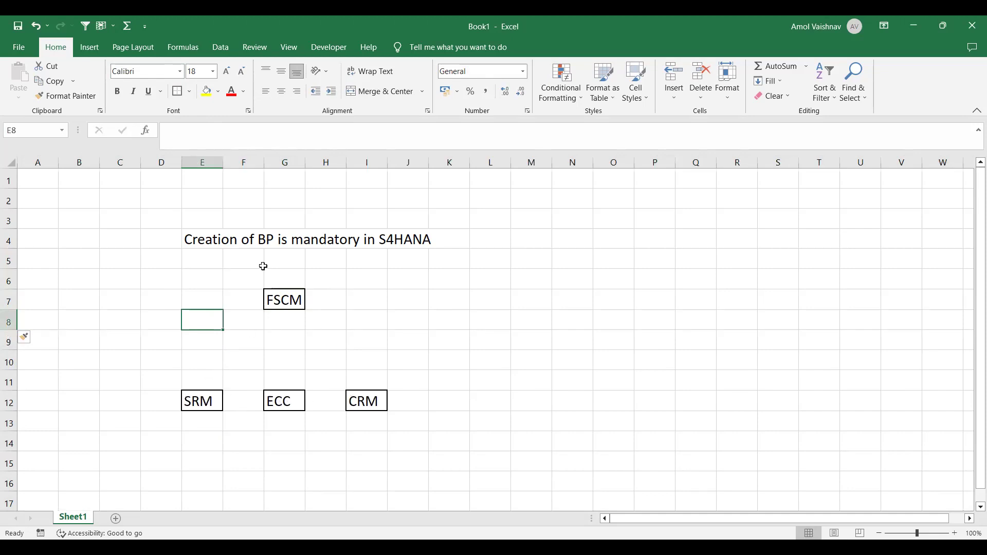
Draw a straight arrow about 2.86 cm long from the FSCM box down to the ECC box
{"action": "left_click", "coordinate": [93, 48]}
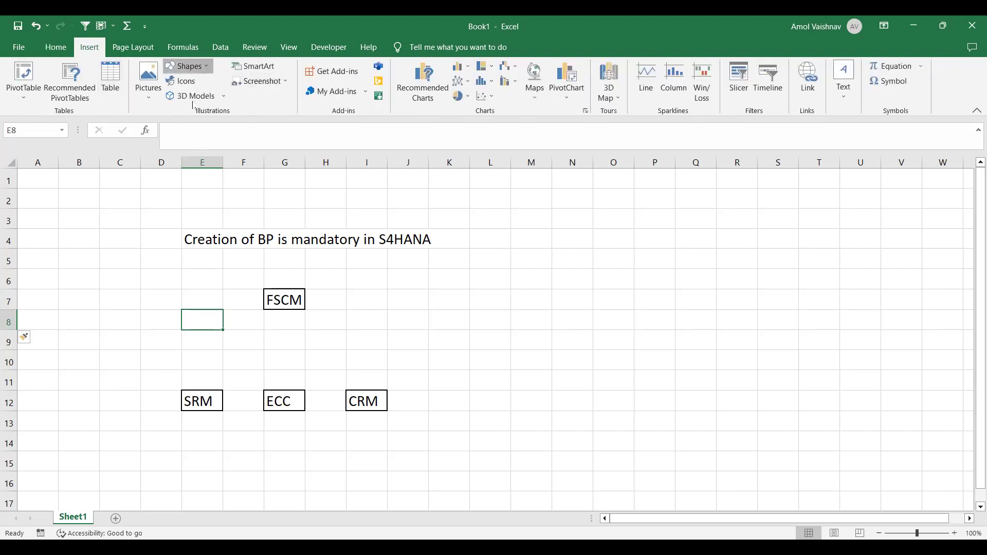
{"action": "left_click", "coordinate": [188, 67]}
{"action": "left_click", "coordinate": [183, 135]}
{"action": "left_click_drag", "start_coordinate": [281, 316], "coordinate": [281, 382]}
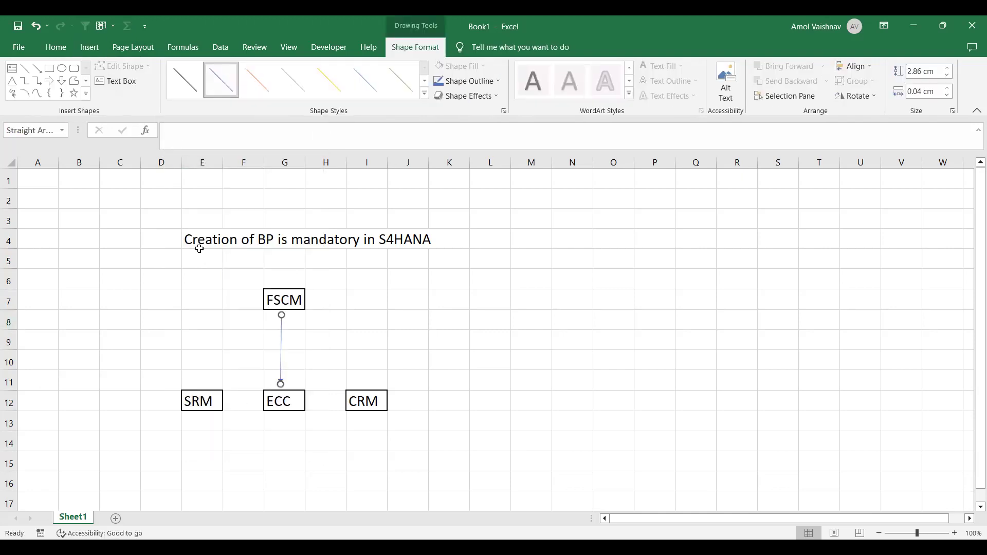
Draw a straight arrow from the SRM box to the ECC box
{"action": "left_click", "coordinate": [90, 49]}
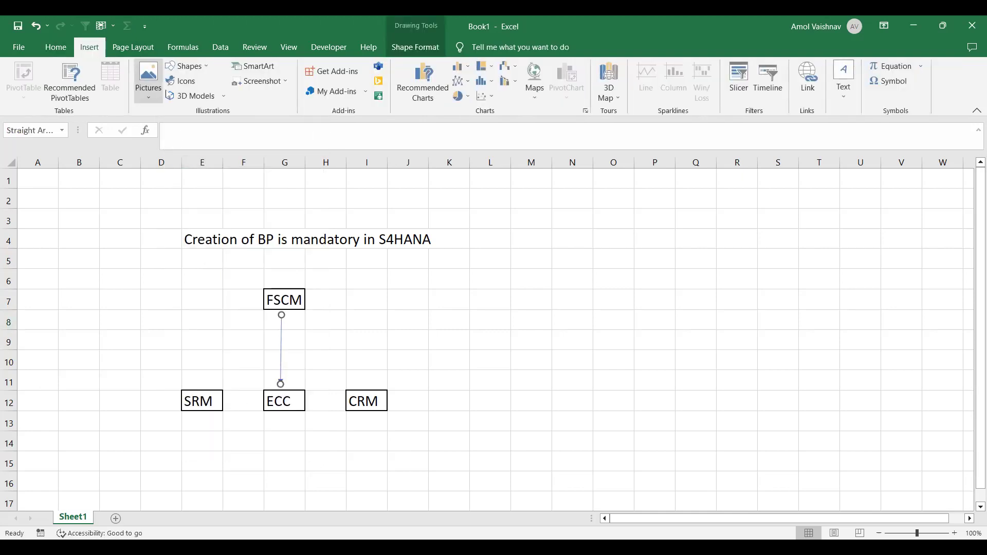
{"action": "left_click", "coordinate": [188, 66]}
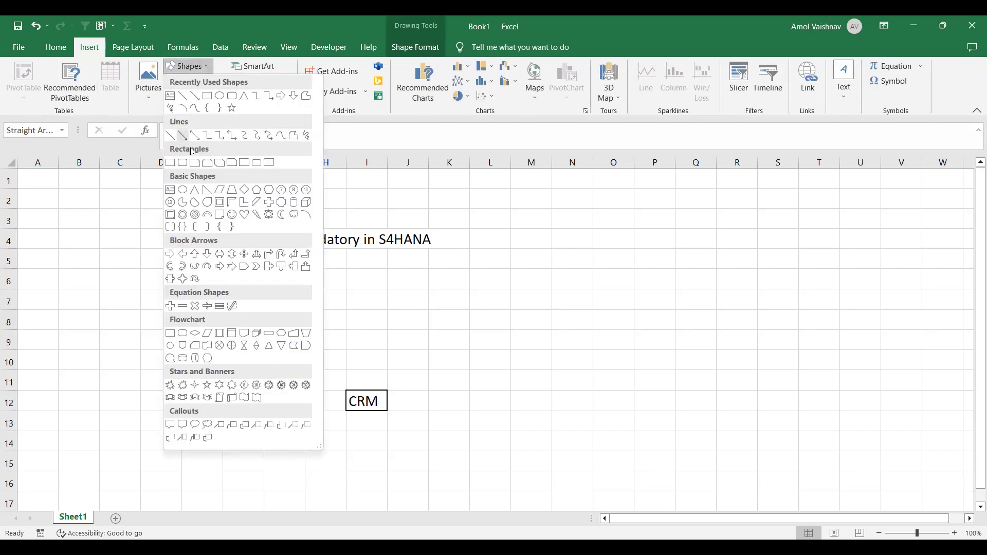
{"action": "left_click", "coordinate": [183, 135]}
{"action": "left_click_drag", "start_coordinate": [229, 402], "coordinate": [262, 402]}
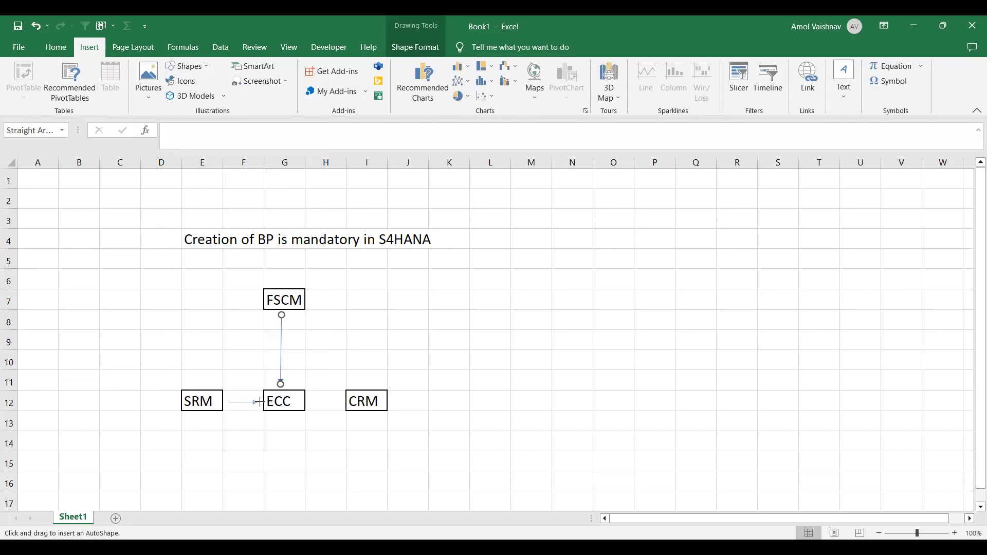
Draw a straight arrow from the CRM box to the ECC box and deselect it
{"action": "left_click", "coordinate": [90, 49]}
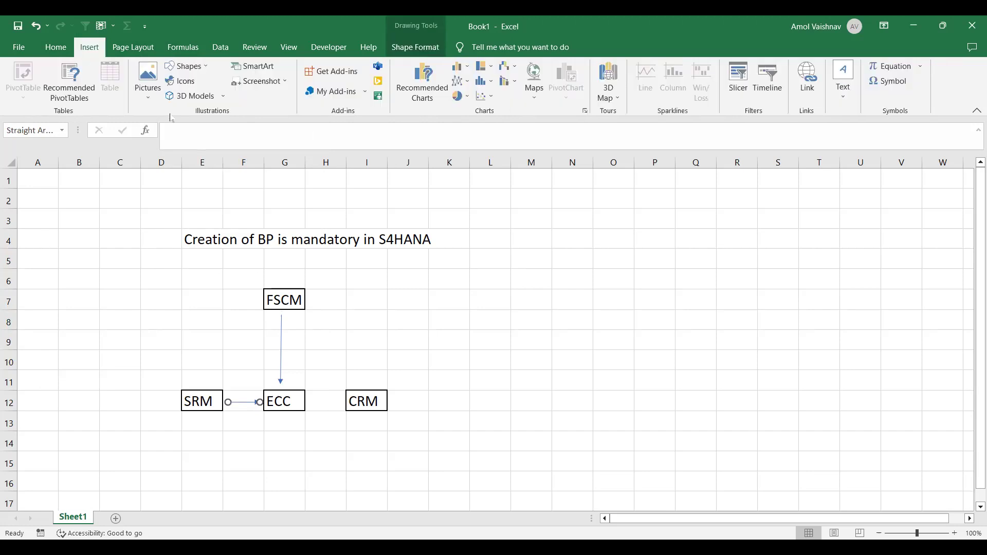
{"action": "left_click", "coordinate": [186, 66]}
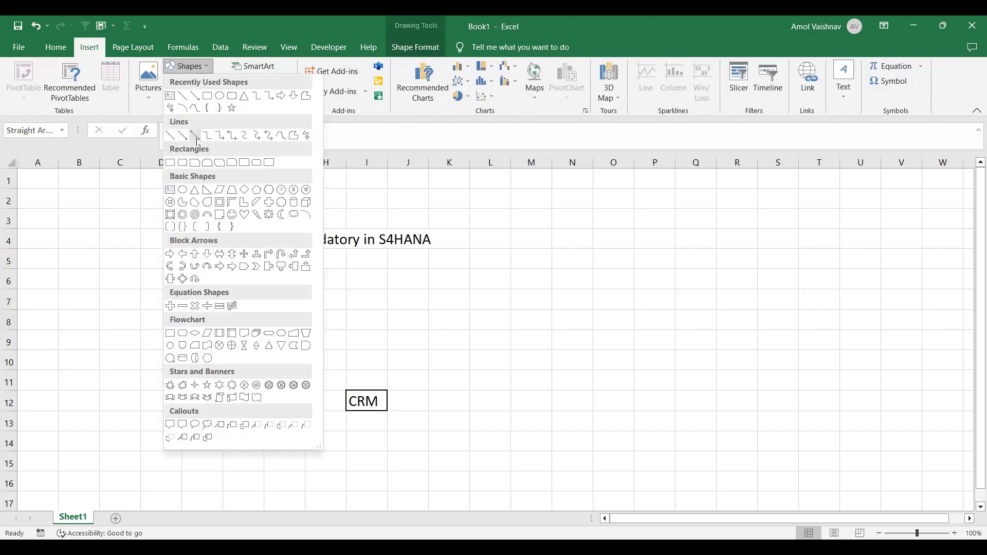
{"action": "left_click_drag", "start_coordinate": [345, 401], "coordinate": [306, 401]}
{"action": "left_click", "coordinate": [469, 392]}
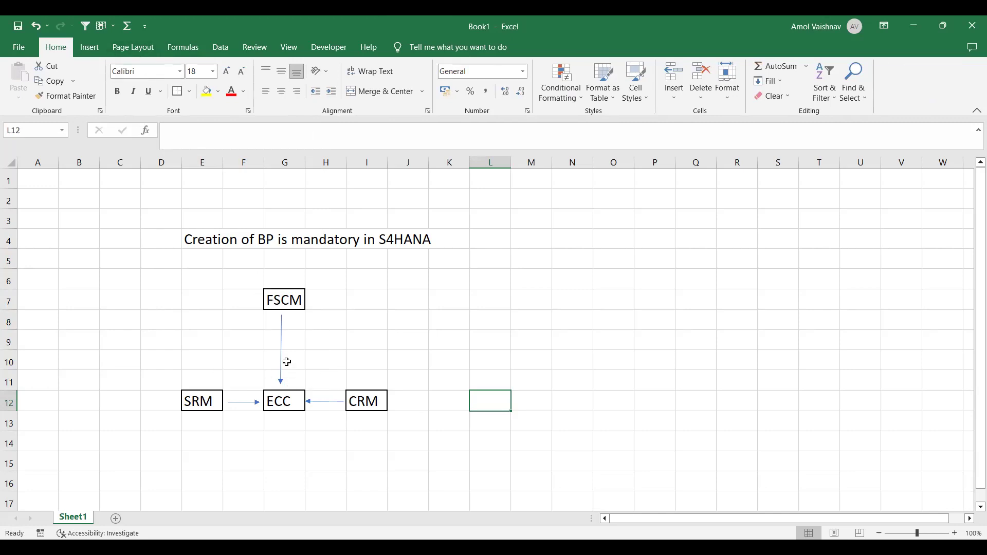
Enter the label S4HANA in cell M12, in the same row as the ECC box
{"action": "left_click", "coordinate": [251, 367]}
{"action": "left_click_drag", "start_coordinate": [285, 378], "coordinate": [313, 447]}
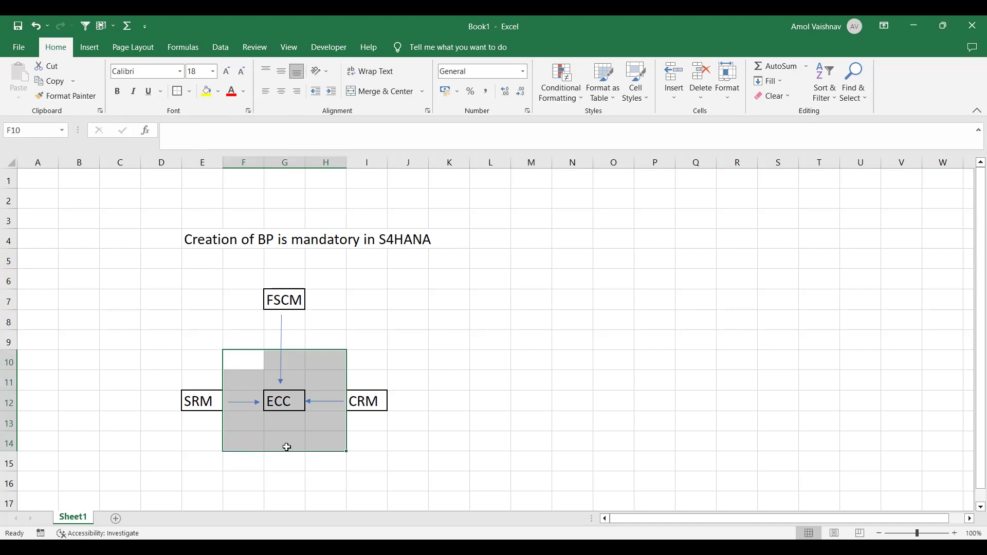
{"action": "left_click", "coordinate": [555, 378]}
{"action": "left_click", "coordinate": [539, 405]}
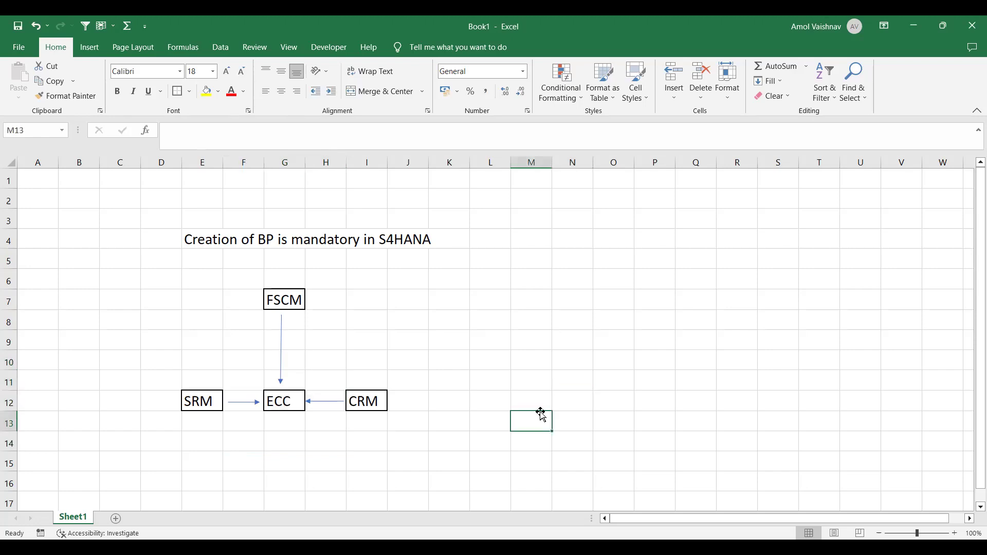
{"action": "type", "text": "S4HANA"}
{"action": "left_click", "coordinate": [524, 383]}
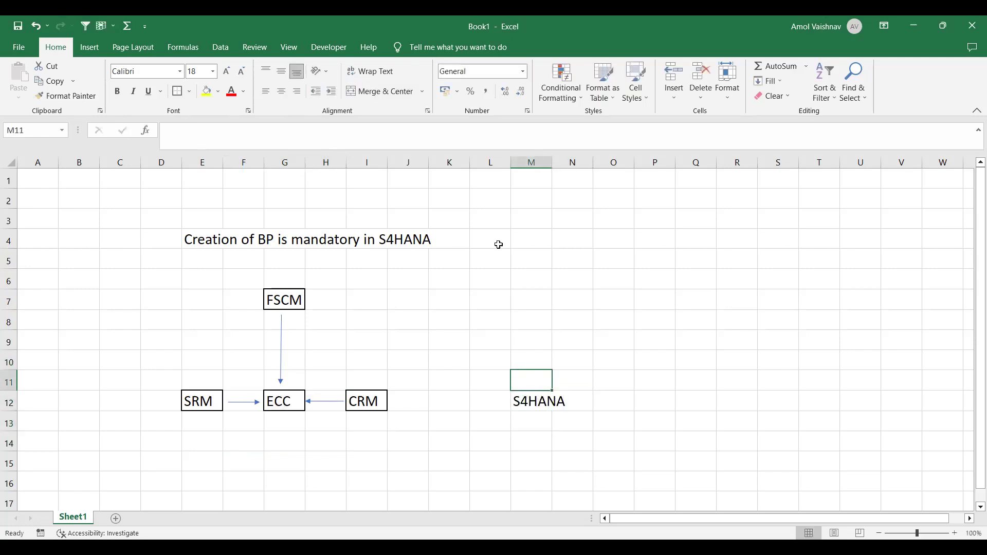
{"action": "left_click", "coordinate": [500, 362]}
{"action": "left_click", "coordinate": [494, 388]}
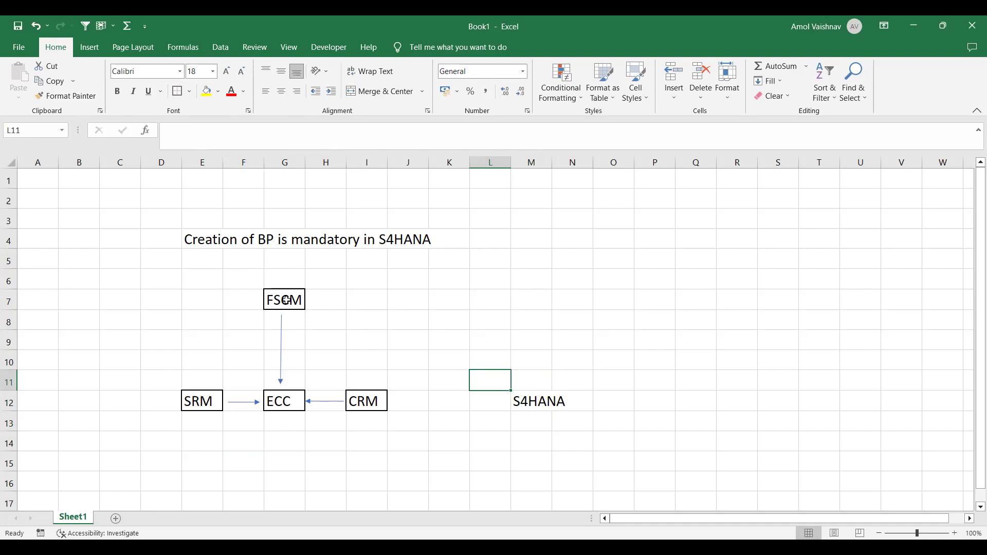
Enter "Customer / Vendor" in cell G14 and merge and center it across F14:I14
{"action": "left_click", "coordinate": [279, 444]}
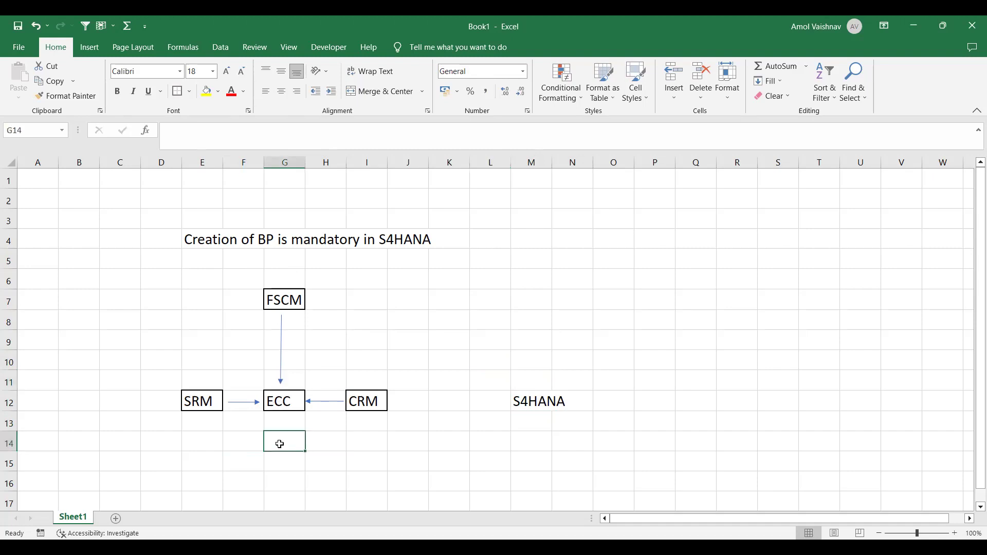
{"action": "key", "text": "Left"}
{"action": "key", "text": "Right"}
{"action": "type", "text": "Cus"}
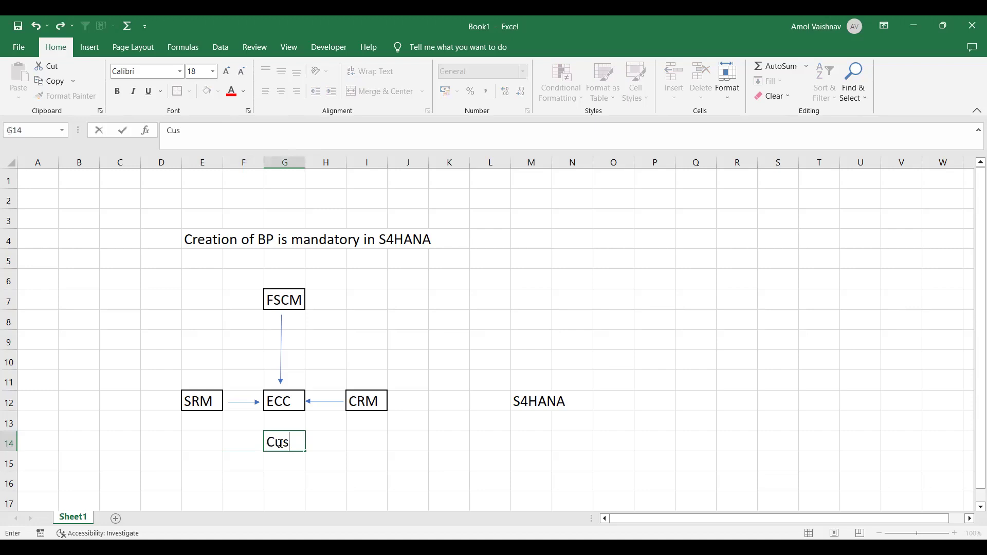
{"action": "type", "text": "tomer / V"}
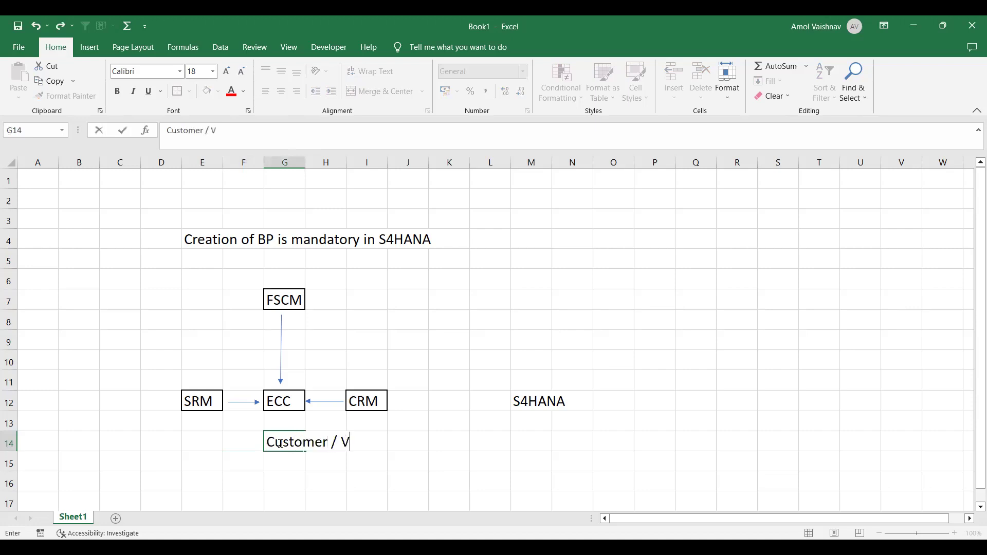
{"action": "type", "text": "endor"}
{"action": "key", "text": "Return"}
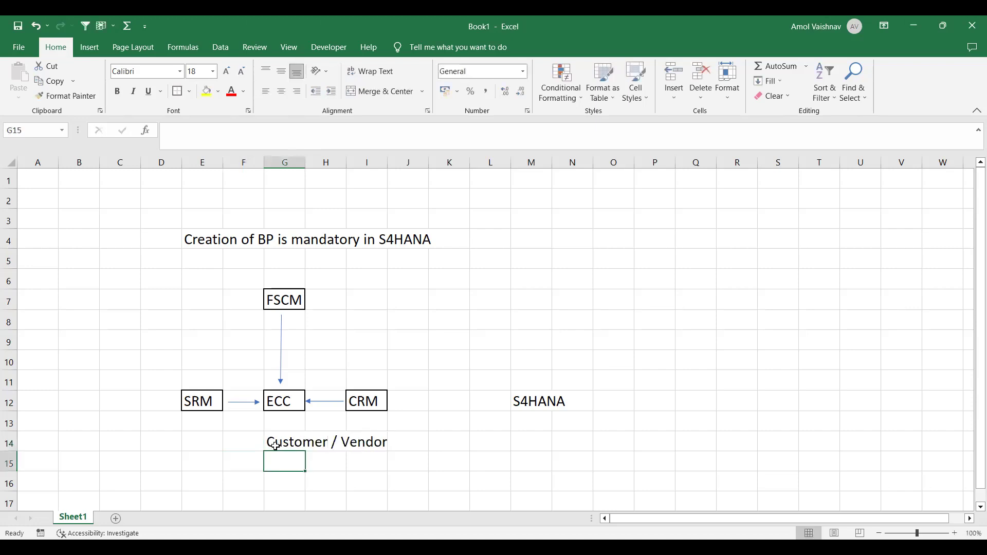
{"action": "left_click_drag", "start_coordinate": [244, 439], "coordinate": [362, 441]}
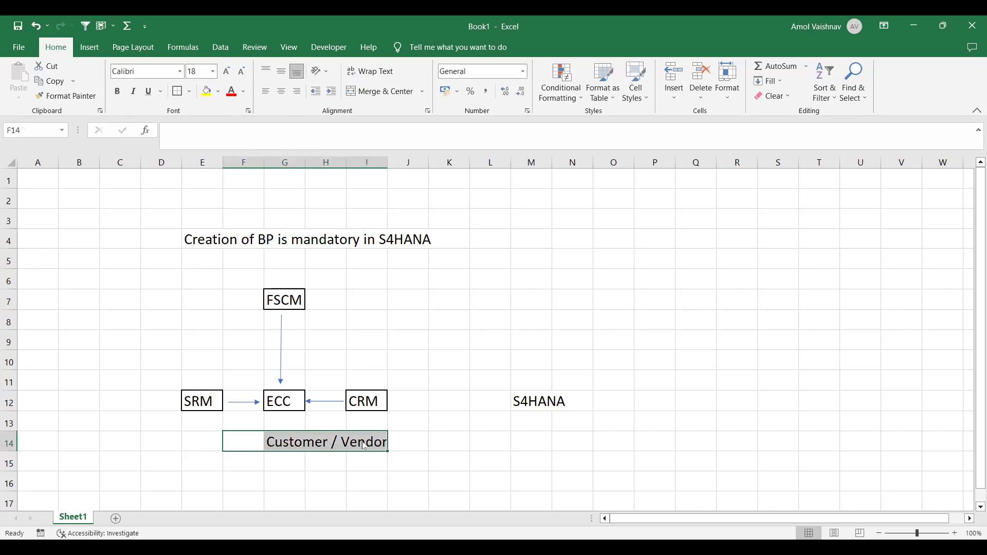
{"action": "key", "text": "alt+h"}
{"action": "key", "text": "m"}
{"action": "key", "text": "c"}
Enter BP in cell F16 and merge and center it across F16:I16
{"action": "left_click", "coordinate": [307, 482]}
{"action": "left_click_drag", "start_coordinate": [253, 482], "coordinate": [365, 488]}
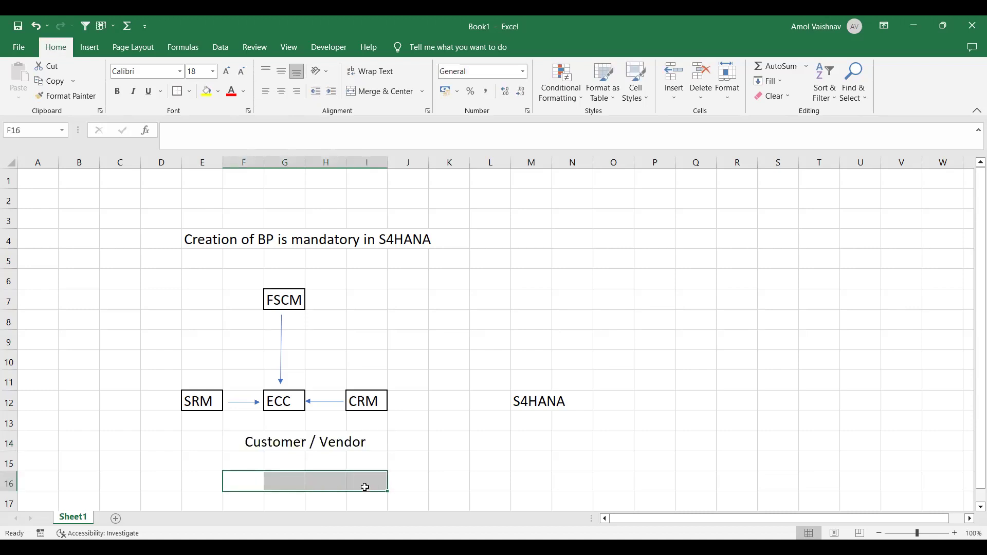
{"action": "key", "text": "alt"}
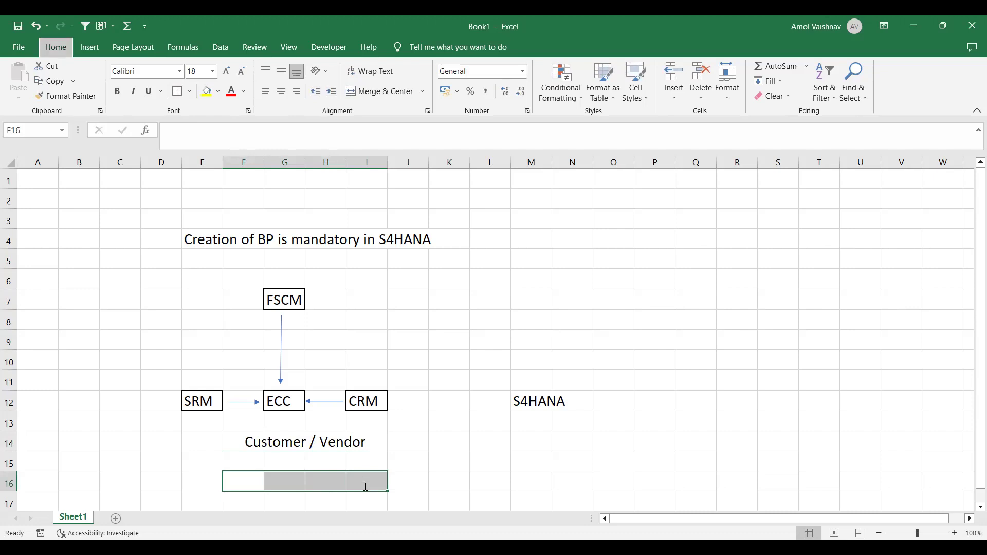
{"action": "type", "text": "BP"}
{"action": "key", "text": "ctrl+Return"}
{"action": "key", "text": "alt+h"}
{"action": "key", "text": "m"}
{"action": "key", "text": "c"}
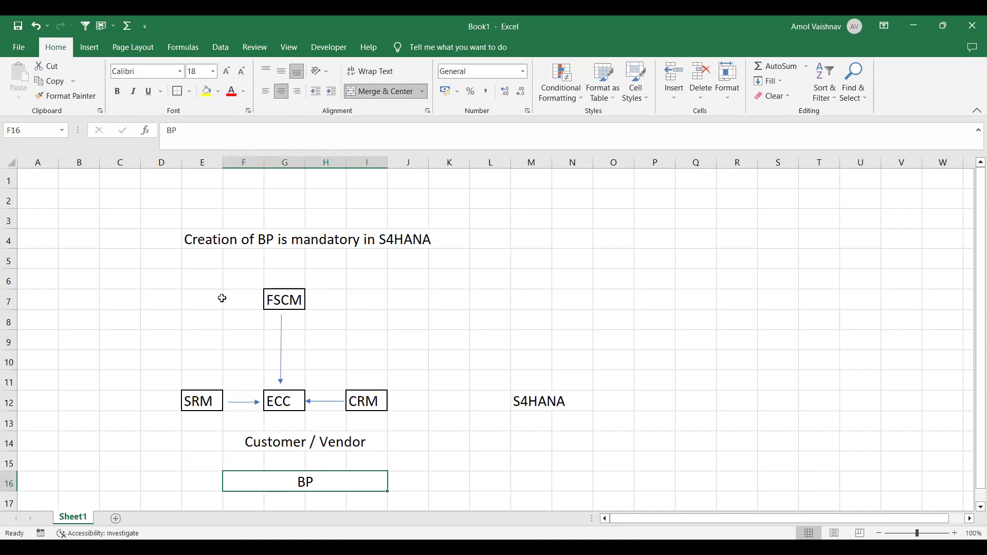
Draw a straight arrow, about 4.51 cm wide and 1.88 cm high, from above the CRM box to the S4HANA label
{"action": "left_click", "coordinate": [102, 48]}
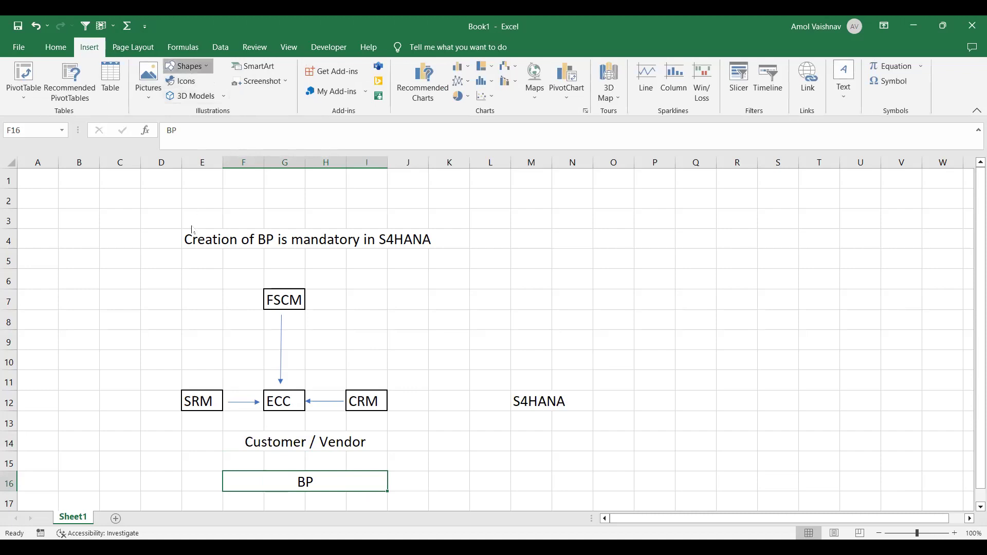
{"action": "left_click", "coordinate": [186, 66]}
{"action": "left_click", "coordinate": [184, 134]}
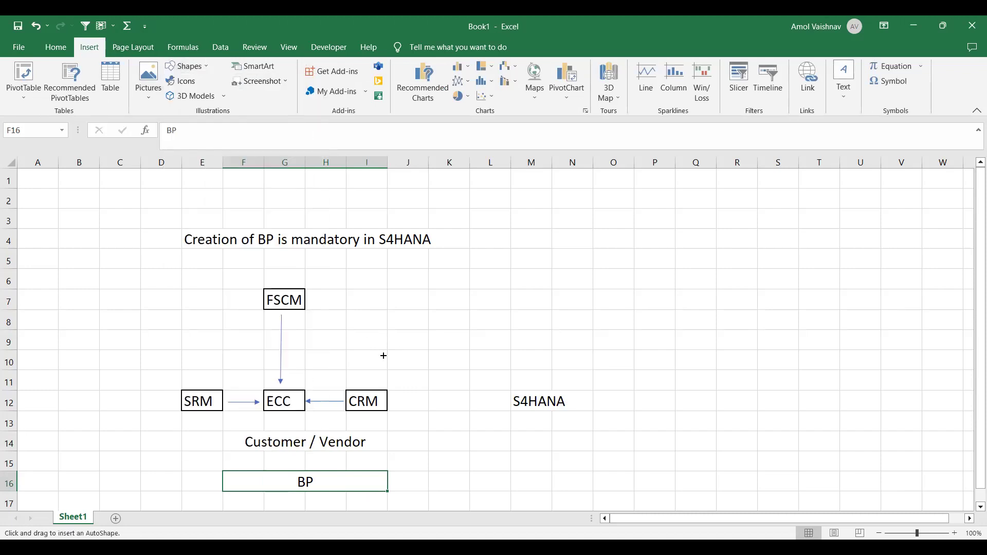
{"action": "left_click_drag", "start_coordinate": [385, 360], "coordinate": [493, 403]}
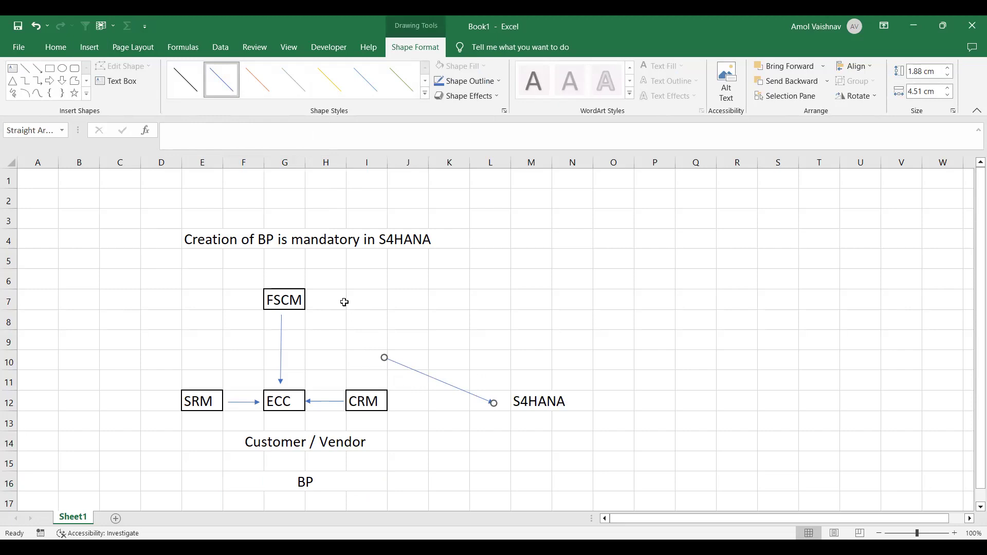
{"action": "left_click", "coordinate": [54, 47]}
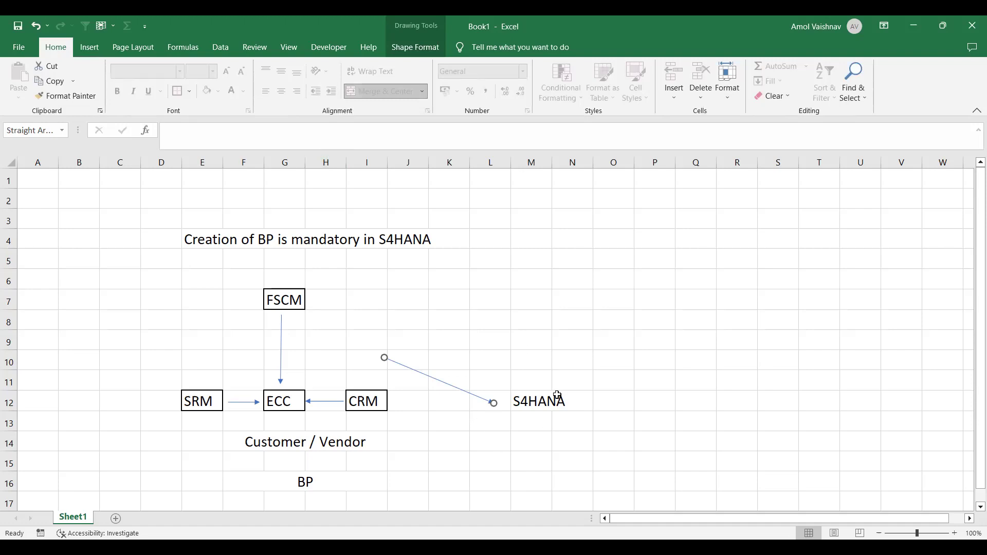
{"action": "left_click", "coordinate": [254, 443]}
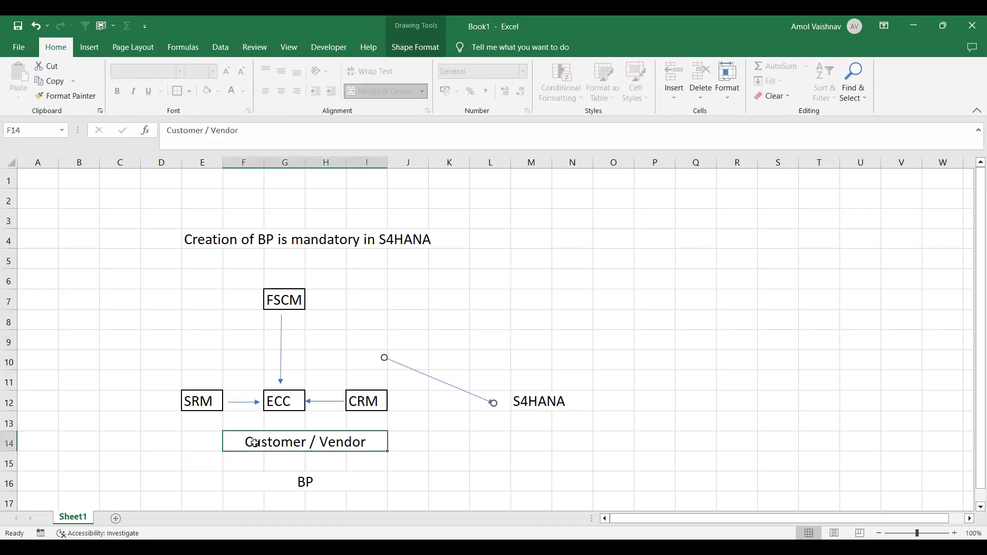
{"action": "left_click", "coordinate": [283, 482]}
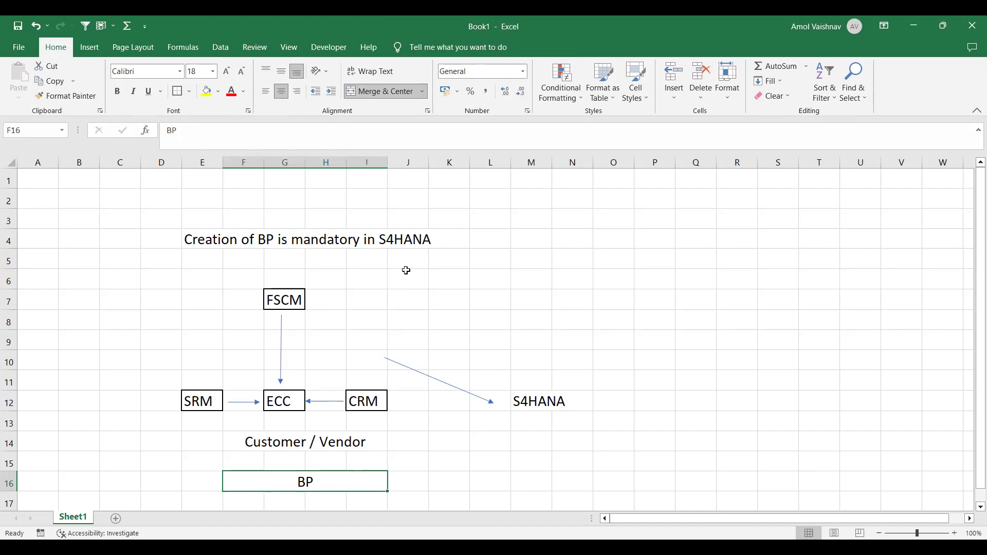
Enter the transaction code FD01 in cell E19, a few rows below the BP label
{"action": "left_click_drag", "start_coordinate": [172, 218], "coordinate": [673, 522]}
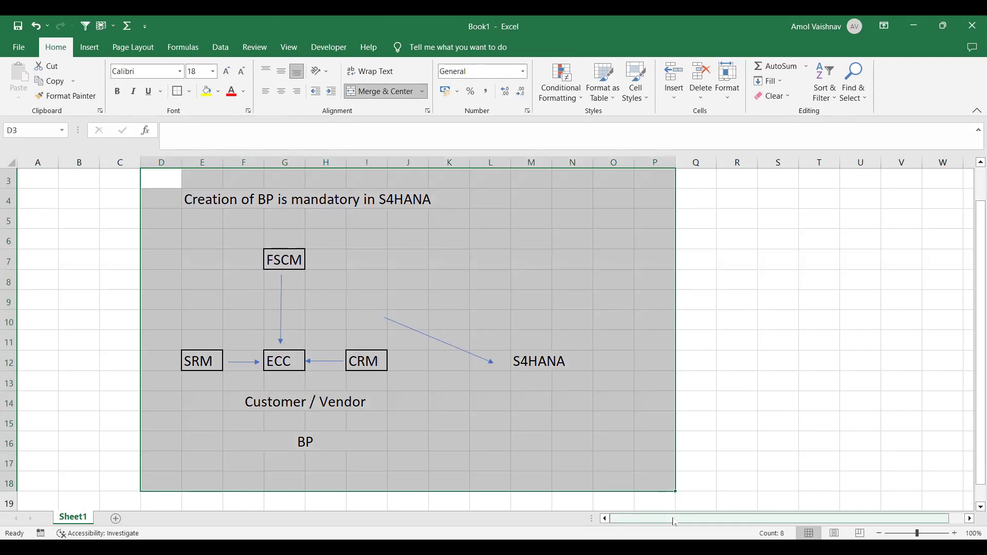
{"action": "left_click", "coordinate": [725, 456]}
{"action": "scroll", "coordinate": [617, 406], "scroll_direction": "down", "scroll_amount": 4}
{"action": "left_click", "coordinate": [296, 287]}
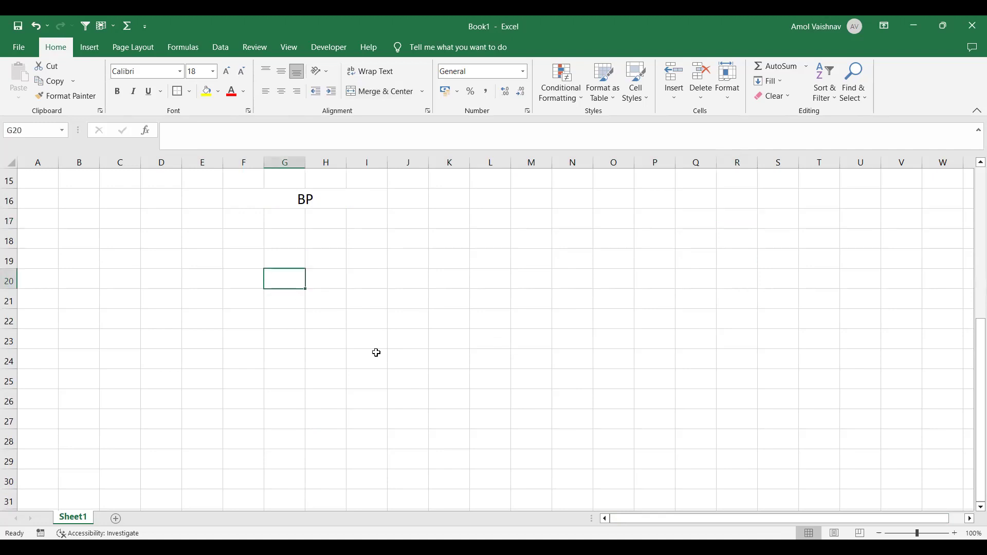
{"action": "left_click", "coordinate": [202, 265]}
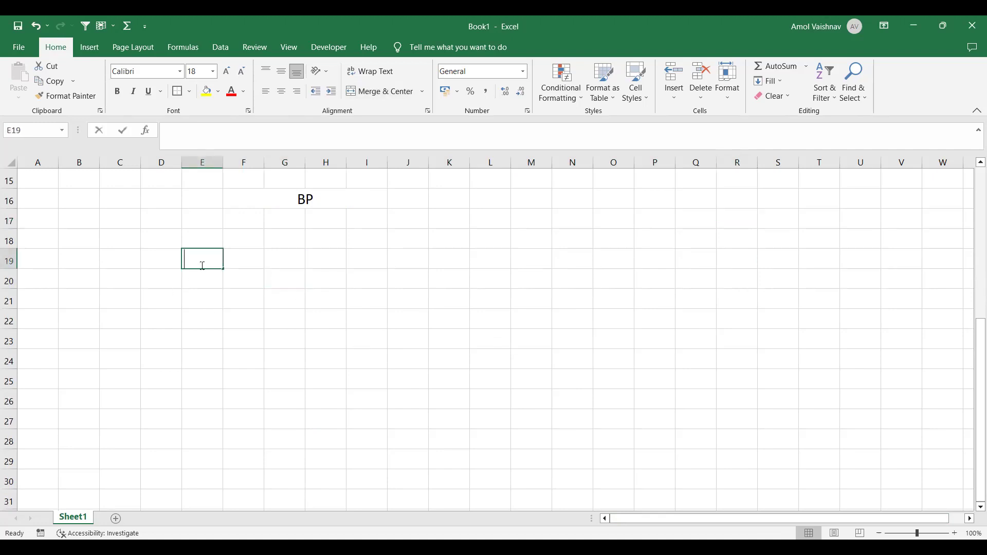
{"action": "type", "text": "FD01"}
{"action": "key", "text": "Return"}
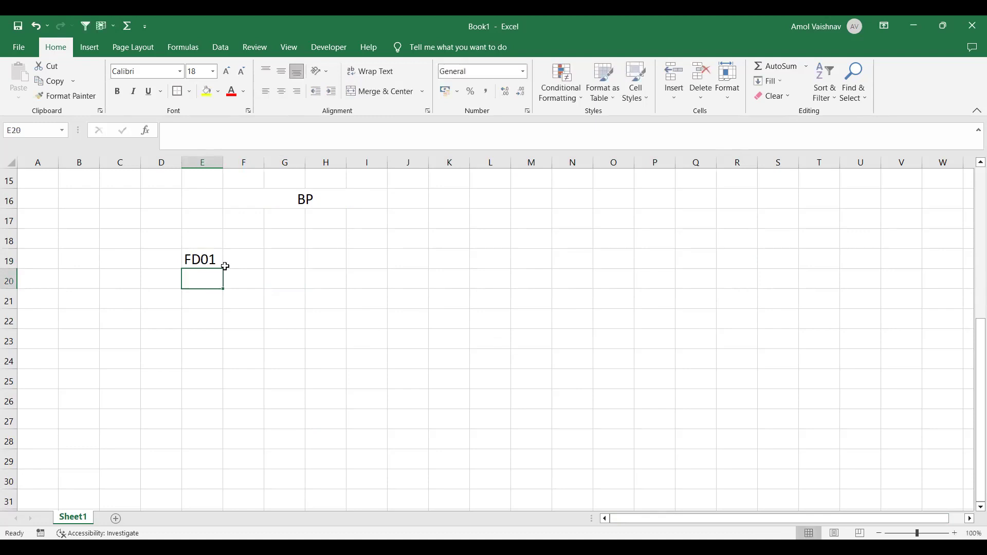
Enter the heading "Customer" in cell E18 directly above FD01 and widen column E
{"action": "left_click", "coordinate": [225, 263]}
{"action": "left_click", "coordinate": [196, 282]}
{"action": "left_click", "coordinate": [120, 265]}
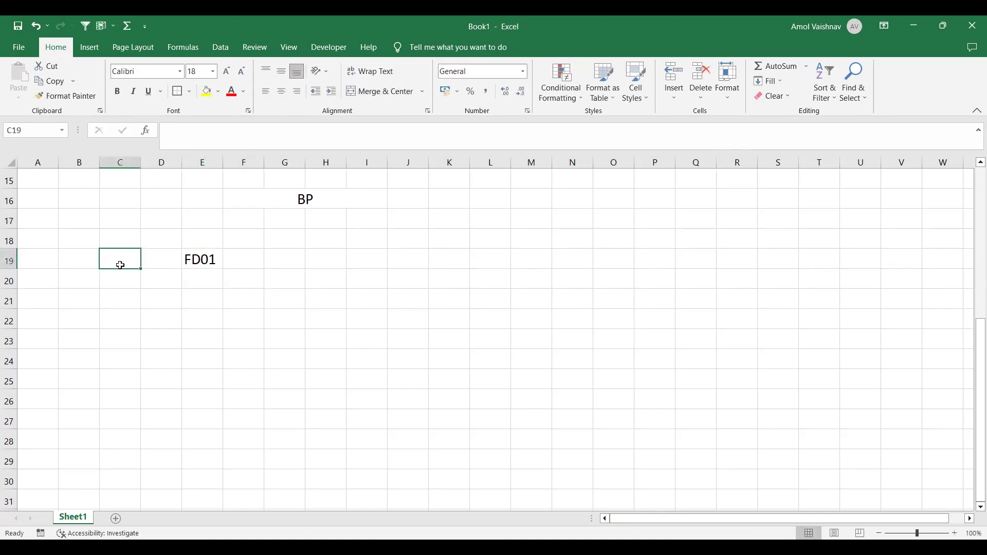
{"action": "type", "text": "C"}
{"action": "key", "text": "Escape"}
{"action": "mouse_move", "coordinate": [206, 236]}
{"action": "left_mouse_down"}
{"action": "mouse_move", "coordinate": [232, 241]}
{"action": "mouse_move", "coordinate": [194, 236]}
{"action": "left_mouse_up"}
{"action": "type", "text": "Customer"}
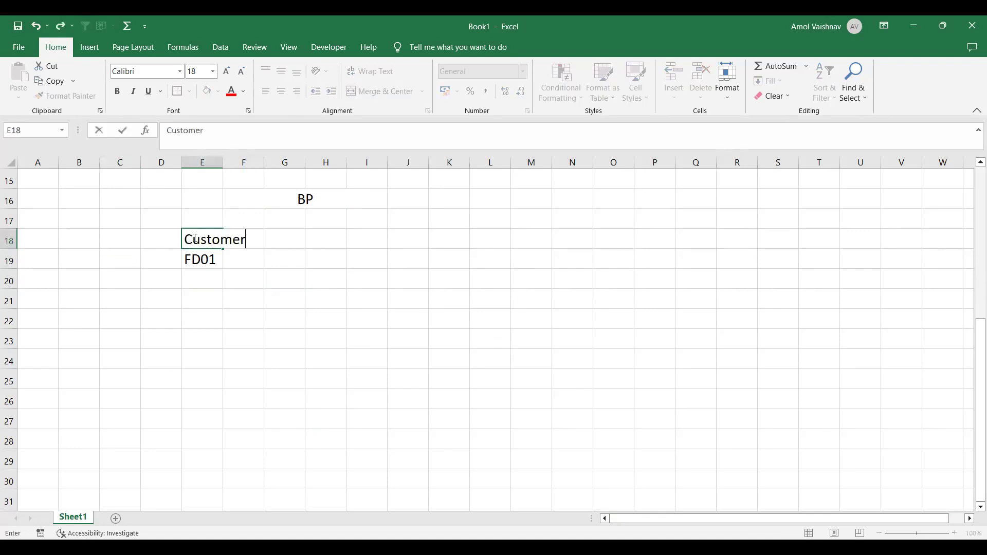
{"action": "key", "text": "Return"}
{"action": "left_click_drag", "start_coordinate": [225, 165], "coordinate": [440, 165]}
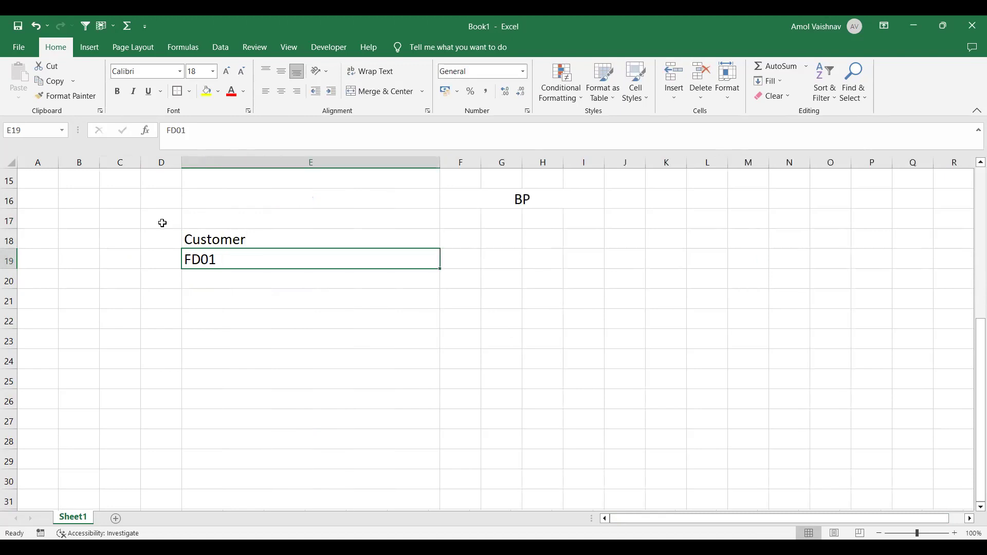
Insert three blank rows at row 17, between the BP label and the Customer heading
{"action": "key", "text": "ctrl+plus"}
{"action": "key", "text": "ctrl+plus"}
{"action": "key", "text": "ctrl+plus"}
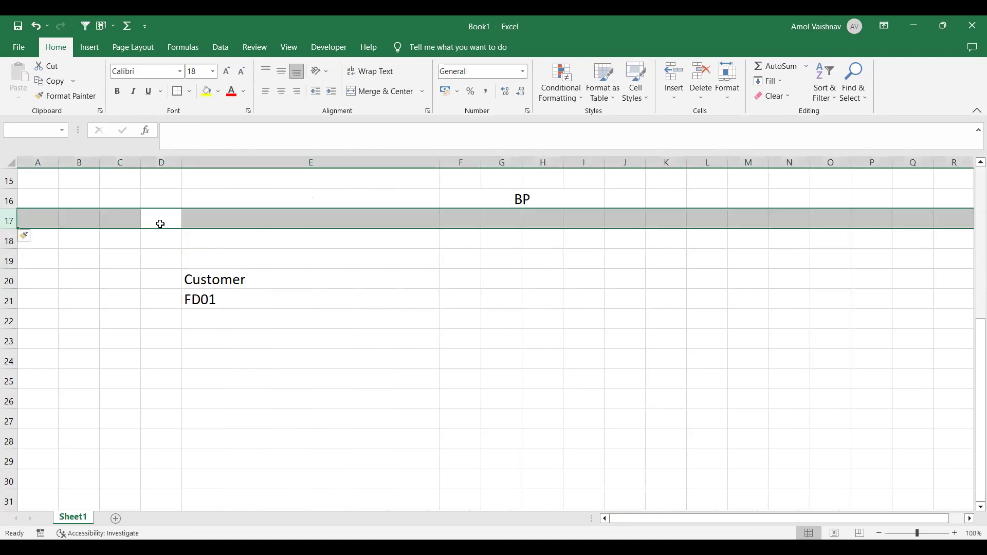
{"action": "scroll", "coordinate": [190, 280], "scroll_direction": "down", "scroll_amount": 2}
{"action": "scroll", "coordinate": [186, 301], "scroll_direction": "up", "scroll_amount": 2}
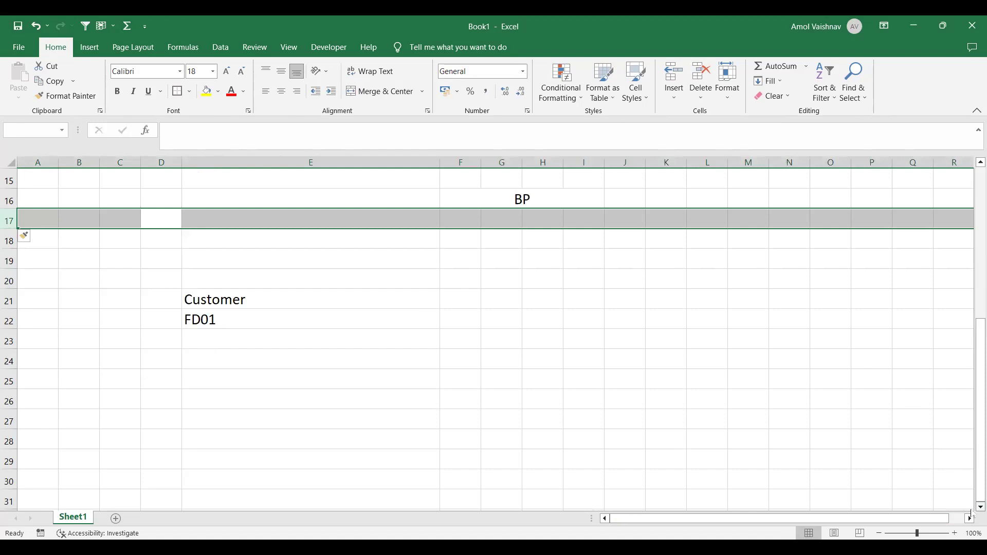
{"action": "scroll", "coordinate": [524, 324], "scroll_direction": "down", "scroll_amount": 1}
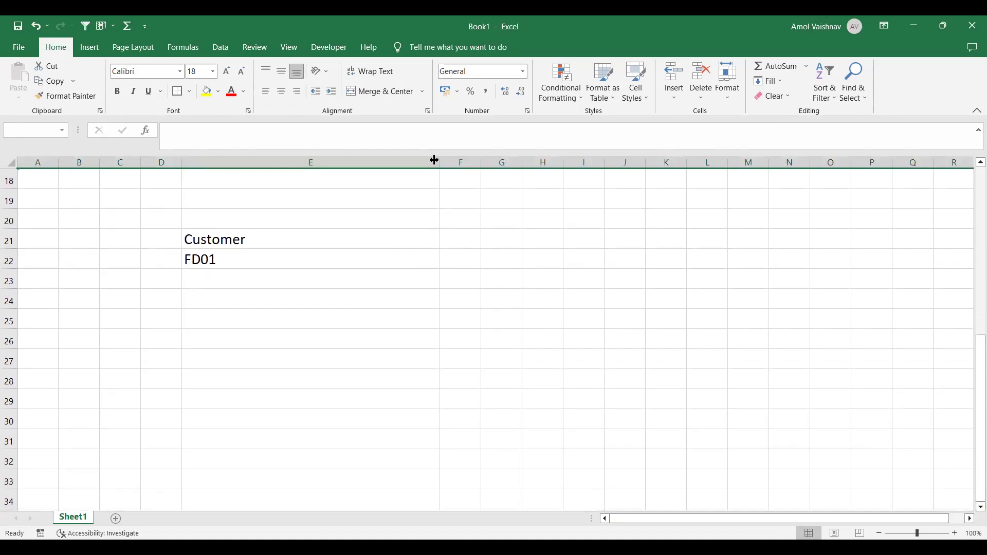
Narrow column E to less than half its width, leaving room beside the Customer heading
{"action": "left_click_drag", "start_coordinate": [434, 160], "coordinate": [293, 181]}
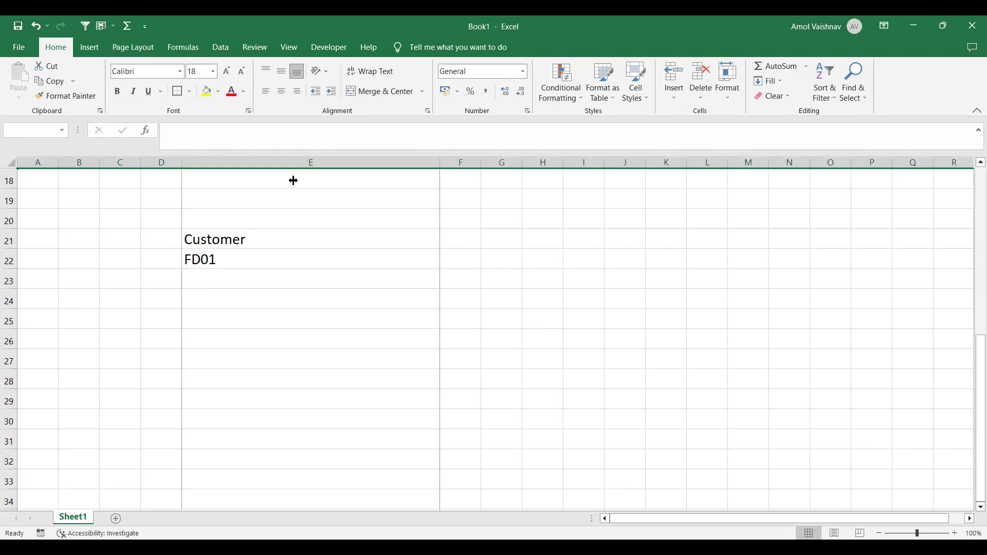
{"action": "left_click", "coordinate": [379, 196]}
{"action": "left_click_drag", "start_coordinate": [440, 166], "coordinate": [383, 202]}
{"action": "left_click", "coordinate": [383, 200]}
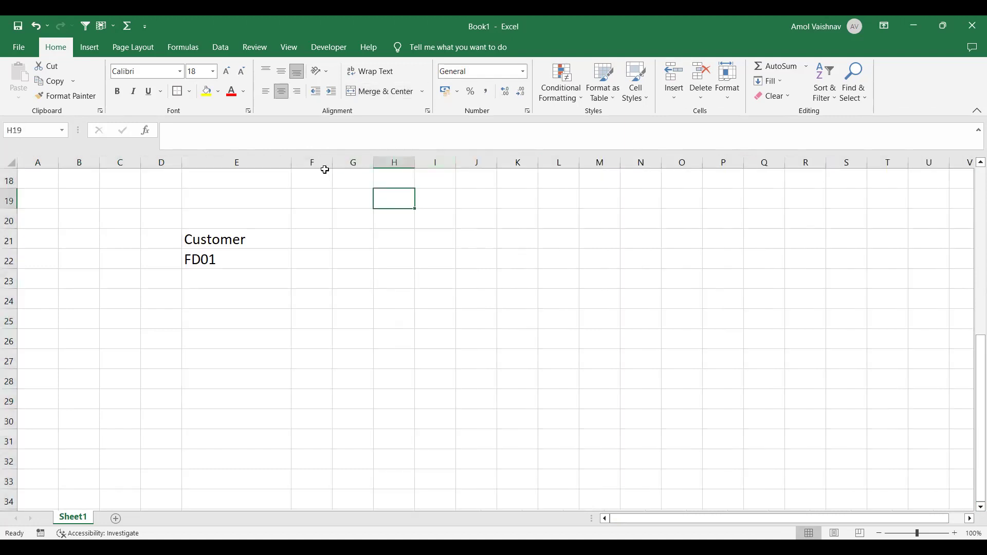
{"action": "left_click", "coordinate": [278, 162]}
Enter "FI Customer" in cell E23 directly below FD01
{"action": "left_click", "coordinate": [226, 302]}
{"action": "left_click", "coordinate": [214, 276]}
{"action": "type", "text": "FI Ciu"}
{"action": "key", "text": "BackSpace"}
{"action": "key", "text": "BackSpace"}
{"action": "type", "text": "usomet"}
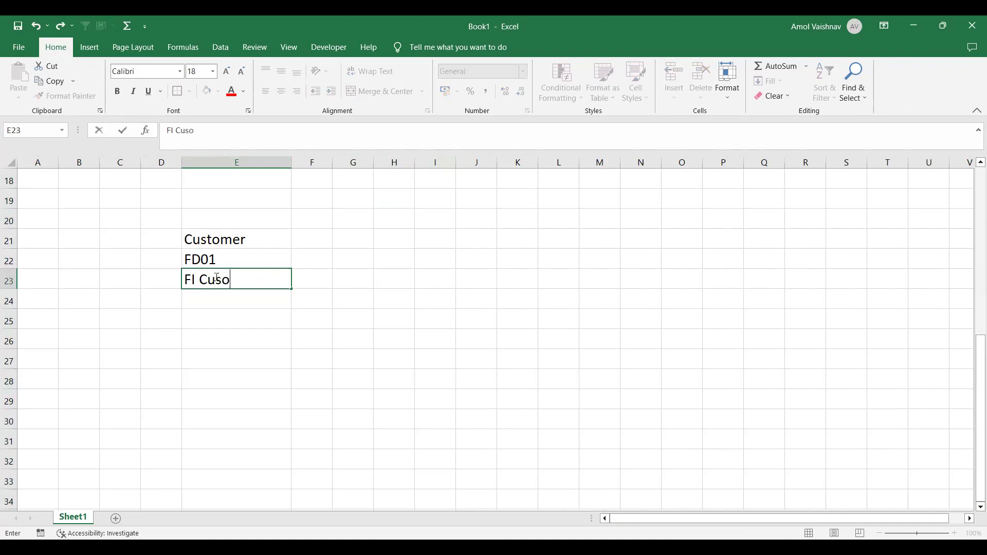
{"action": "key", "text": "BackSpace"}
{"action": "key", "text": "BackSpace"}
{"action": "key", "text": "BackSpace"}
{"action": "key", "text": "BackSpace"}
{"action": "key", "text": "BackSpace"}
{"action": "type", "text": "stomer"}
{"action": "key", "text": "Return"}
{"action": "left_click", "coordinate": [216, 277]}
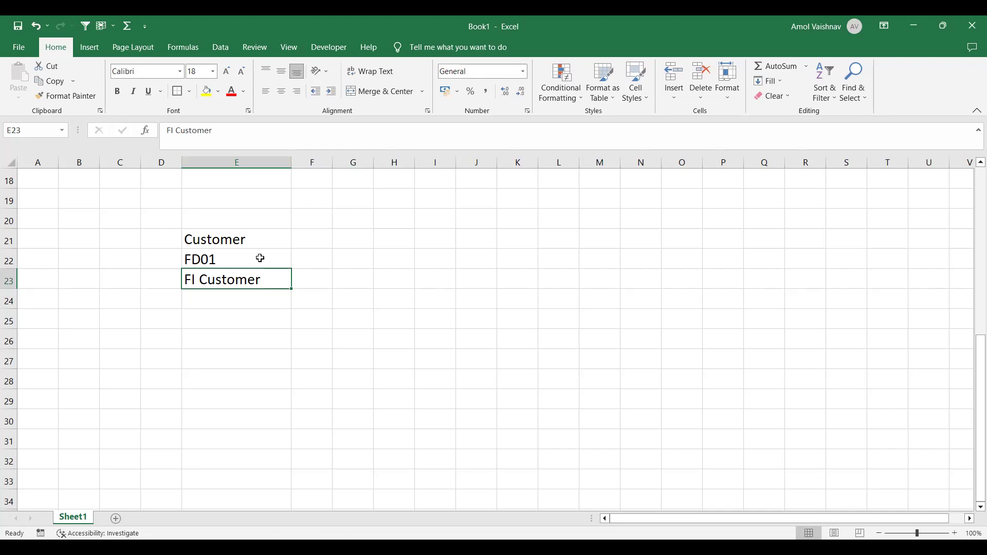
{"action": "left_click", "coordinate": [252, 333]}
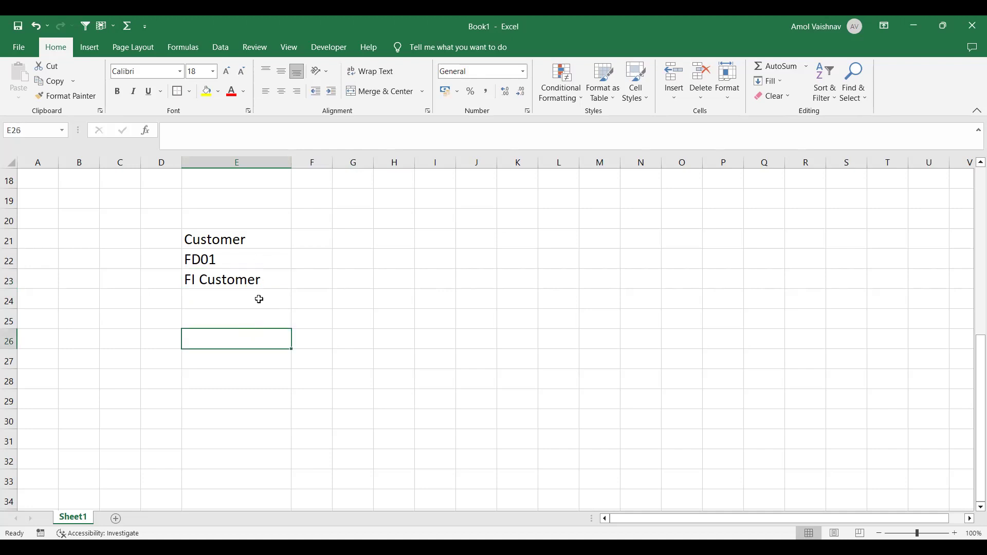
{"action": "left_click", "coordinate": [313, 258]}
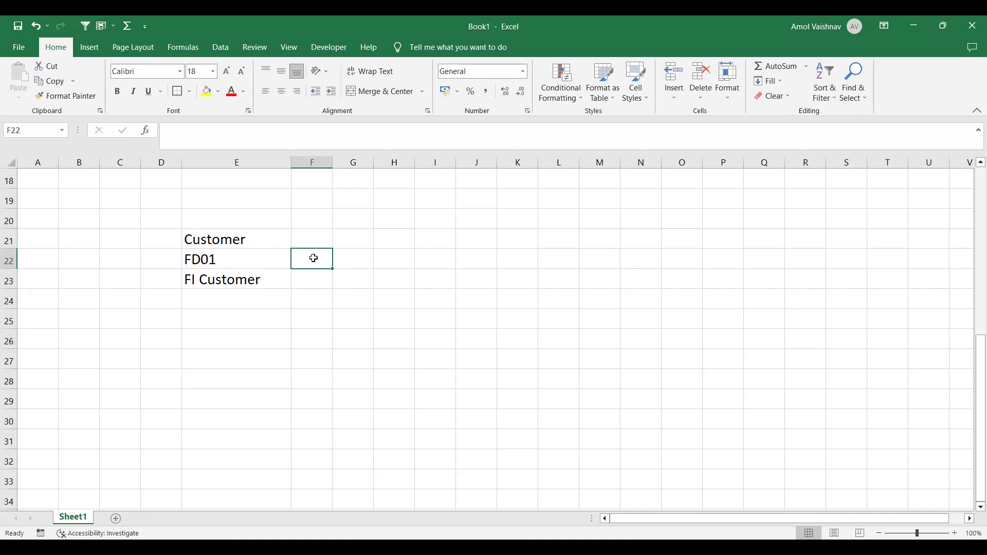
{"action": "left_click", "coordinate": [204, 277]}
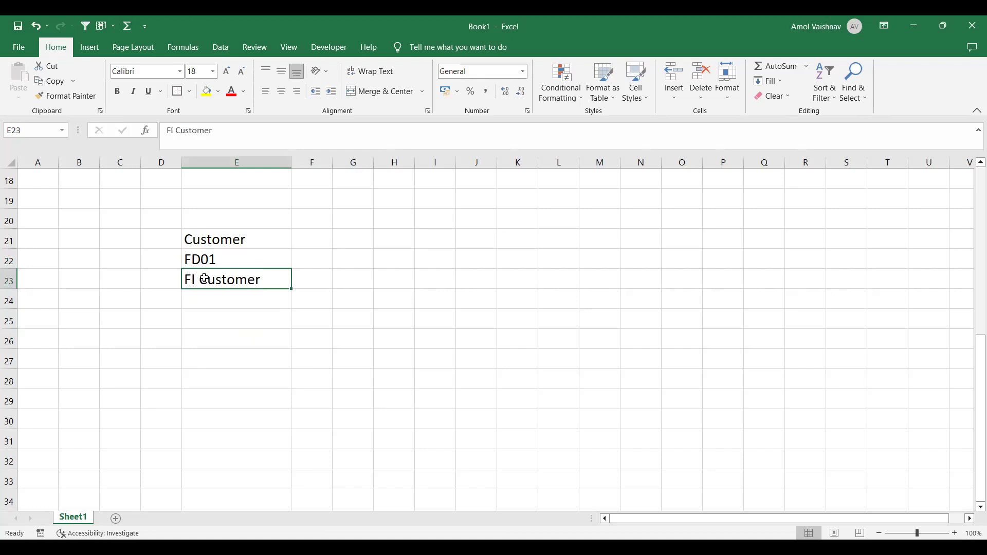
Enter "SD Module (Sales Org)" in cell F23 beside FI Customer and fit column F to the text
{"action": "left_click", "coordinate": [313, 277]}
{"action": "left_click_drag", "start_coordinate": [332, 162], "coordinate": [396, 170]}
{"action": "type", "text": "SD "}
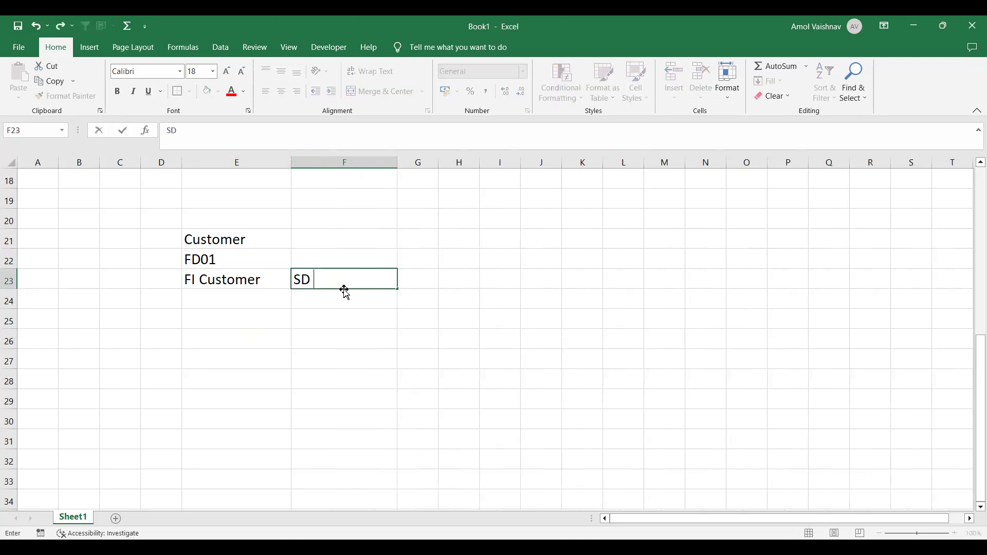
{"action": "type", "text": "Module"}
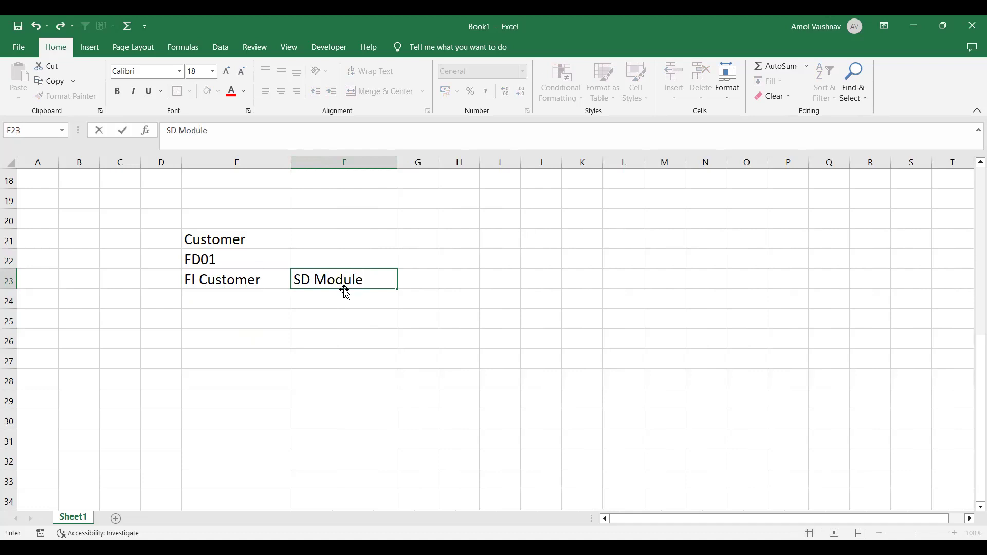
{"action": "type", "text": "  9"}
{"action": "key", "text": "BackSpace"}
{"action": "type", "text": "(Sales Org)"}
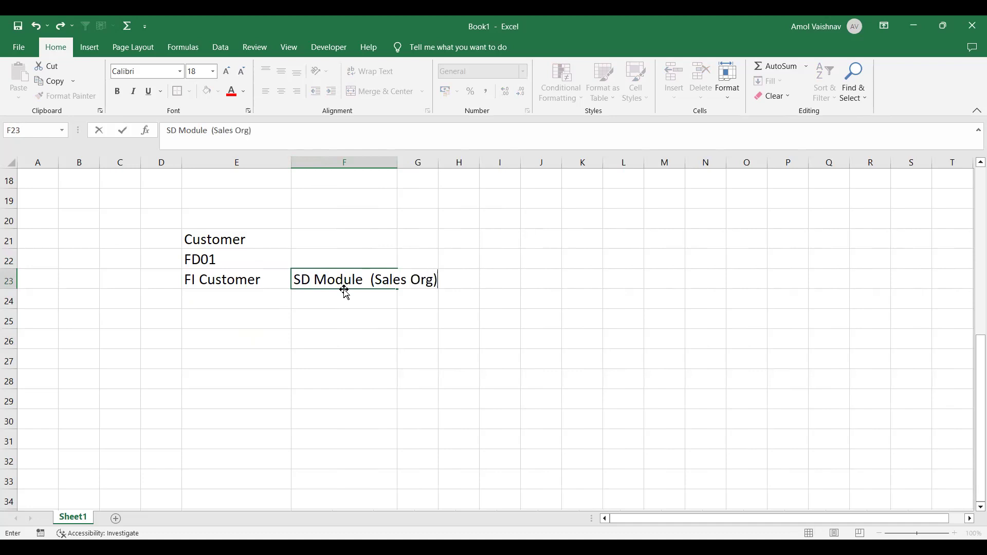
{"action": "left_click", "coordinate": [339, 323]}
{"action": "double_click", "coordinate": [400, 162]}
Enter XD01 in cell F22 and merge and center the Customer heading across E21:F21
{"action": "left_click", "coordinate": [333, 256]}
{"action": "type", "text": "XD01"}
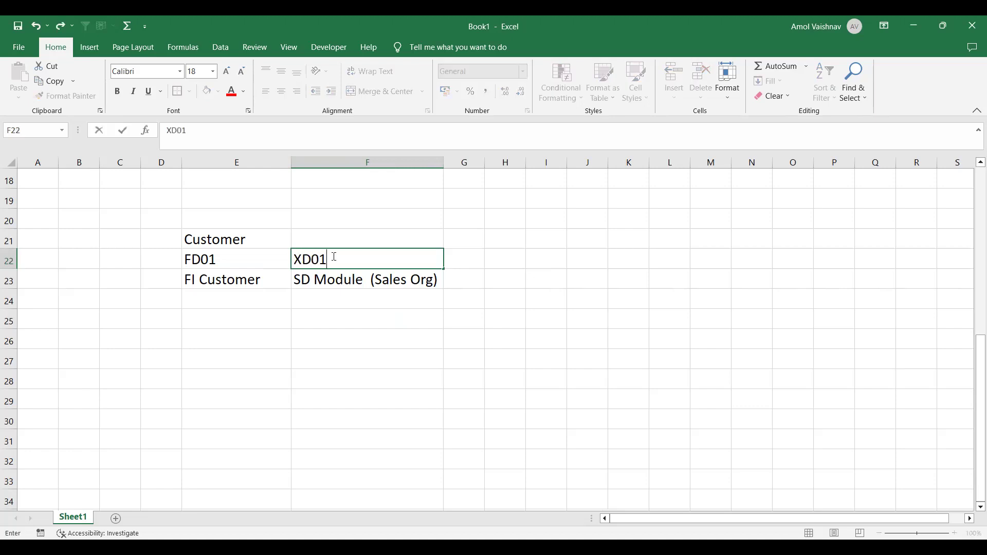
{"action": "key", "text": "Return"}
{"action": "left_click_drag", "start_coordinate": [262, 232], "coordinate": [395, 245]}
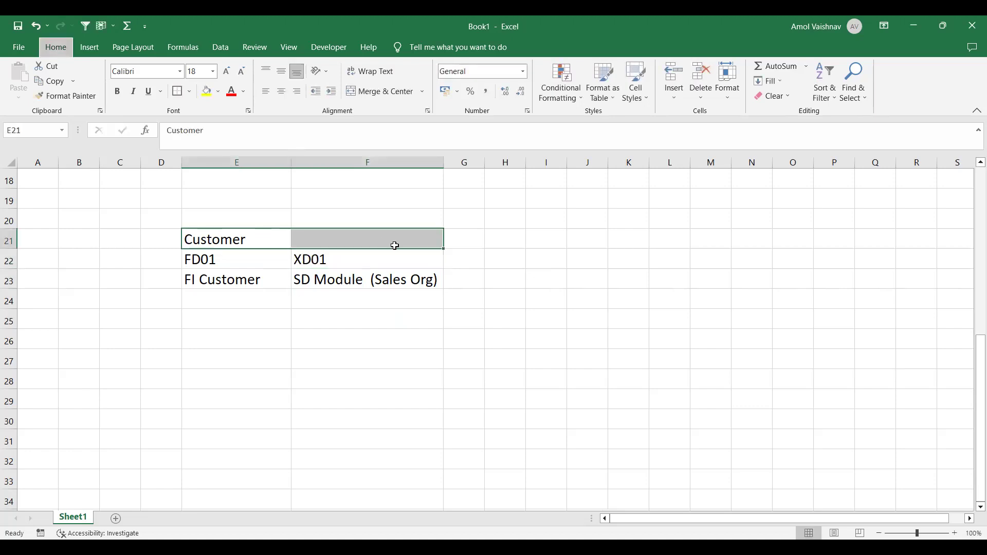
Enter the row label "T Codes" in cell D22 before FD01 and widen column D to fit it
{"action": "left_click", "coordinate": [165, 256]}
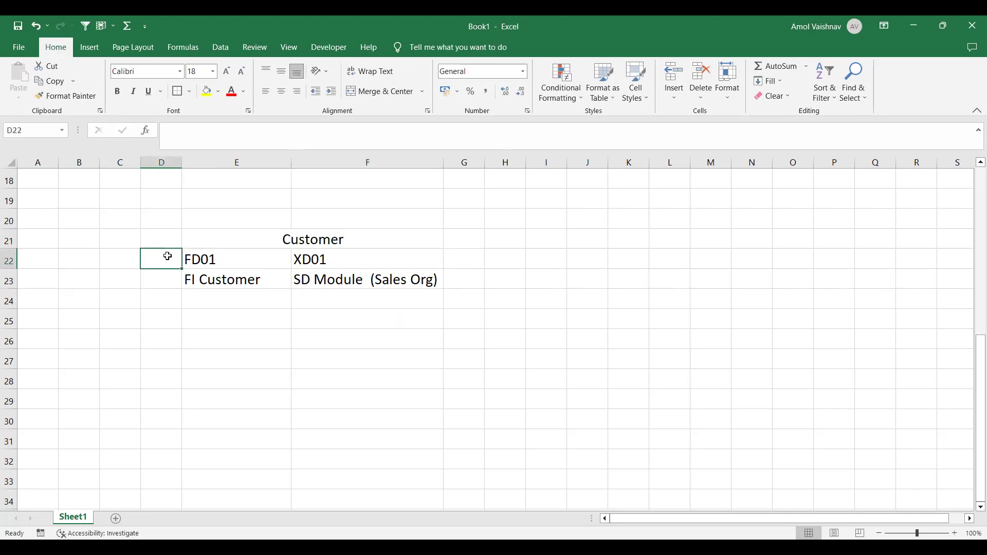
{"action": "type", "text": "T Codes"}
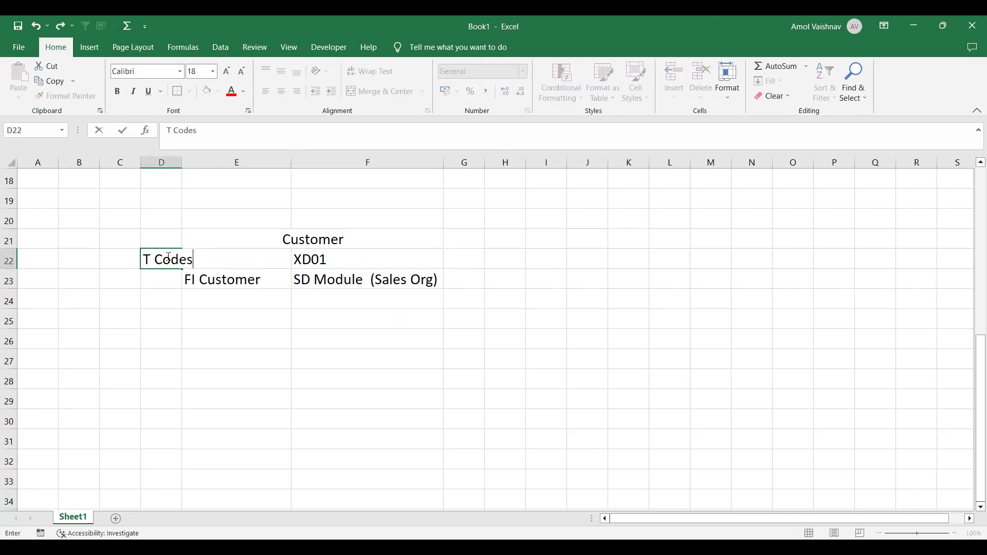
{"action": "key", "text": "Return"}
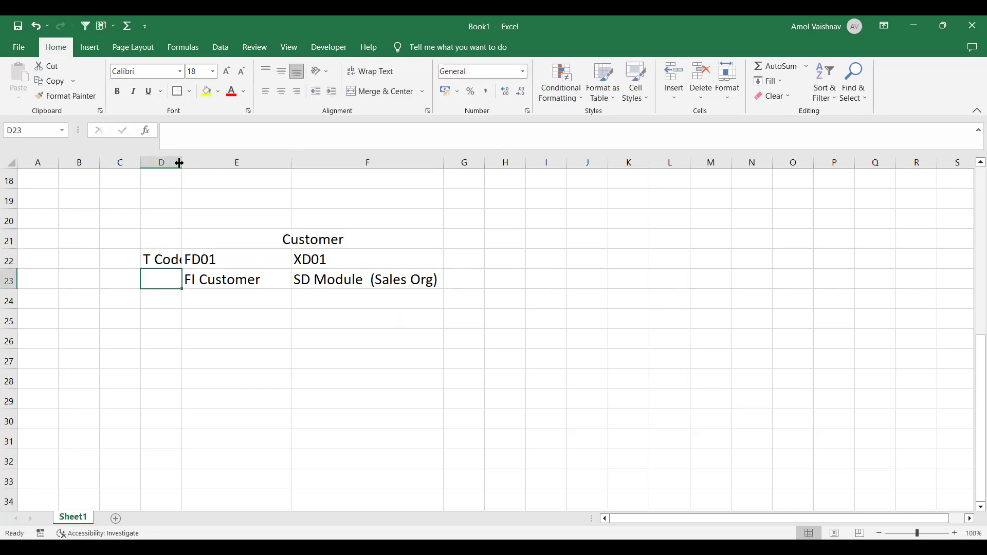
{"action": "left_click", "coordinate": [223, 291]}
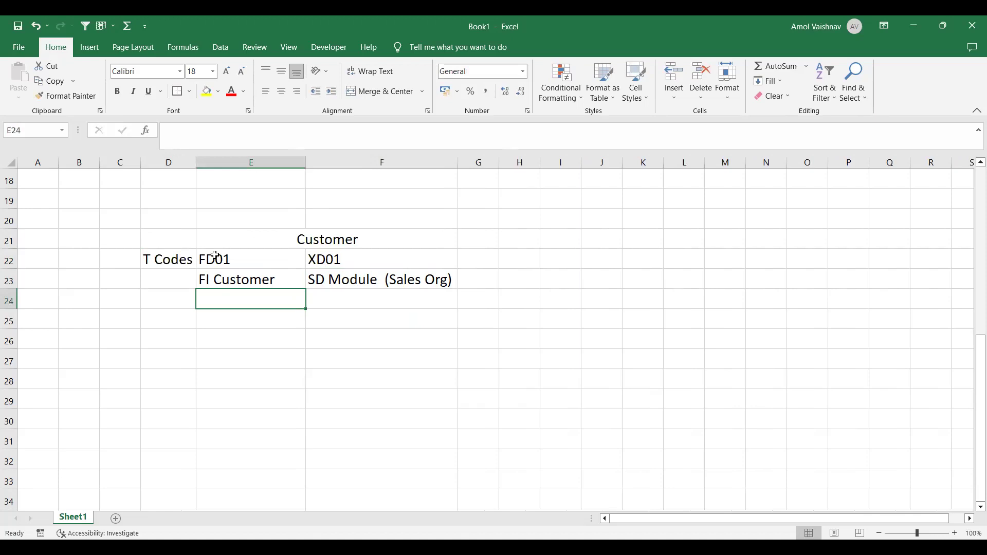
{"action": "left_click", "coordinate": [208, 263]}
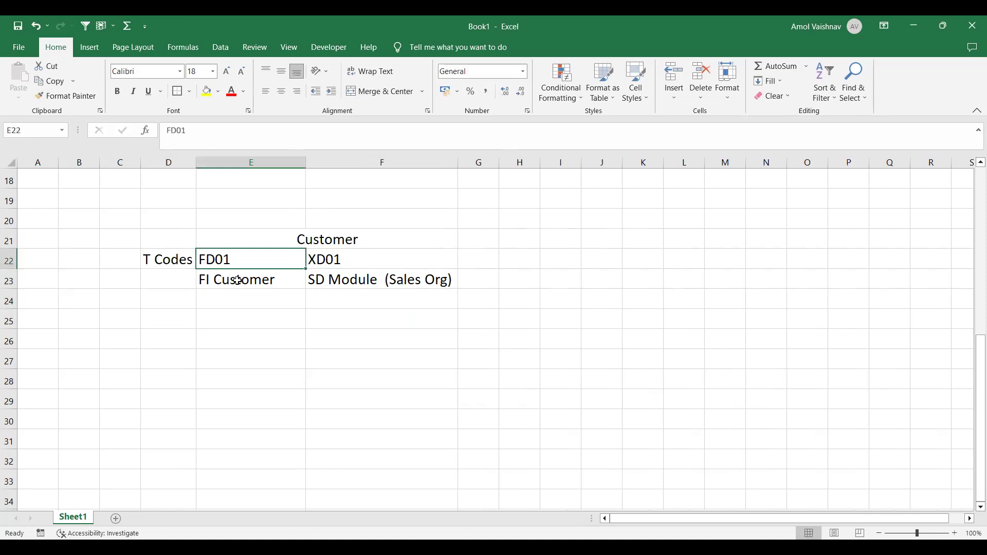
{"action": "left_click", "coordinate": [338, 261]}
{"action": "left_click", "coordinate": [346, 283]}
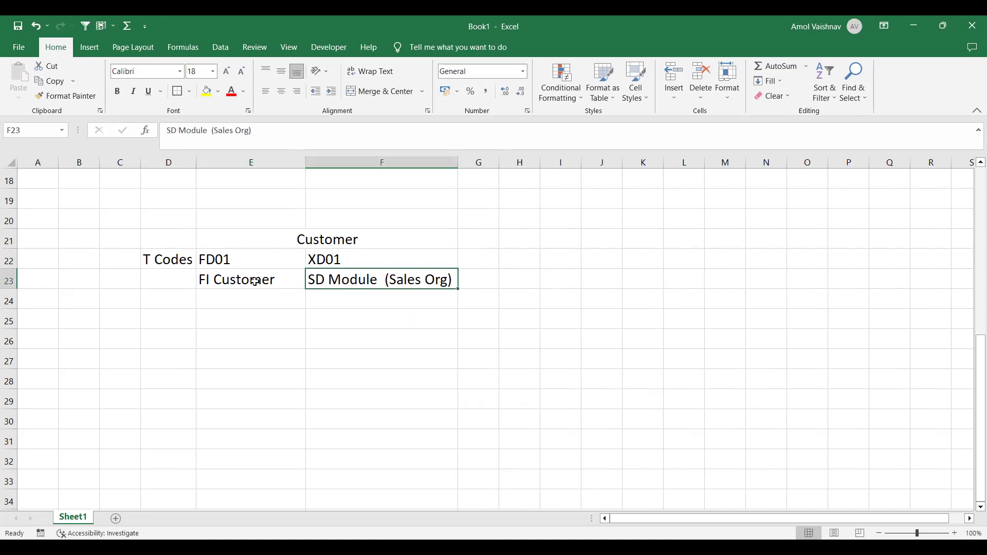
{"action": "left_click", "coordinate": [248, 239]}
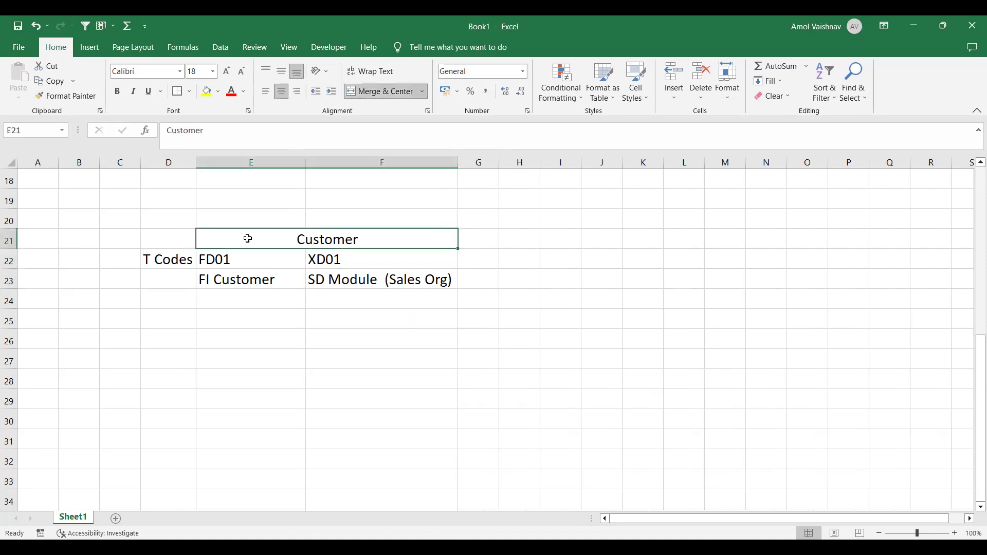
{"action": "left_click", "coordinate": [263, 305]}
{"action": "left_click", "coordinate": [262, 238]}
{"action": "key", "text": "ctrl+z"}
{"action": "left_click", "coordinate": [243, 263]}
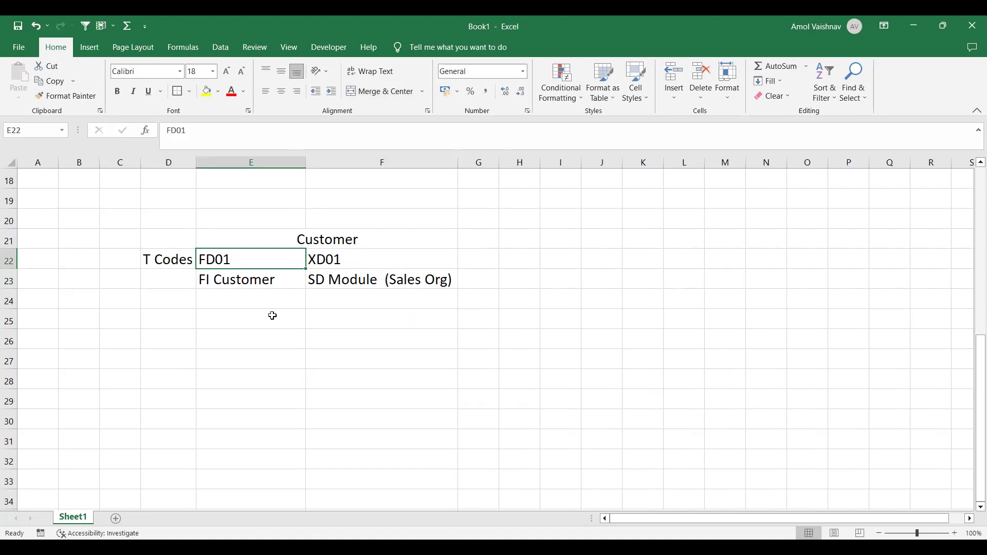
Enter the row label "Views" in cell D25, in the T Codes label column
{"action": "left_click", "coordinate": [248, 322]}
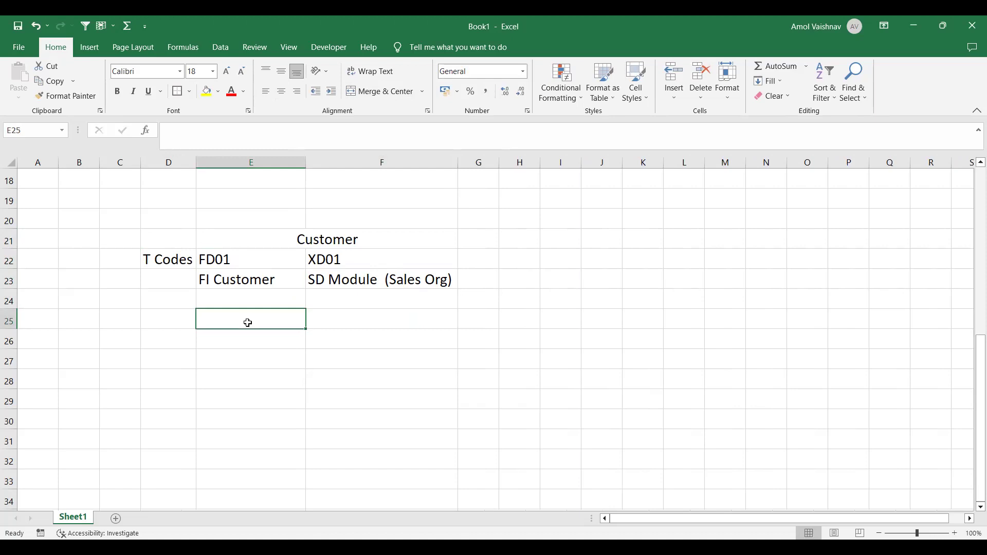
{"action": "key", "text": "Left"}
{"action": "type", "text": "View"}
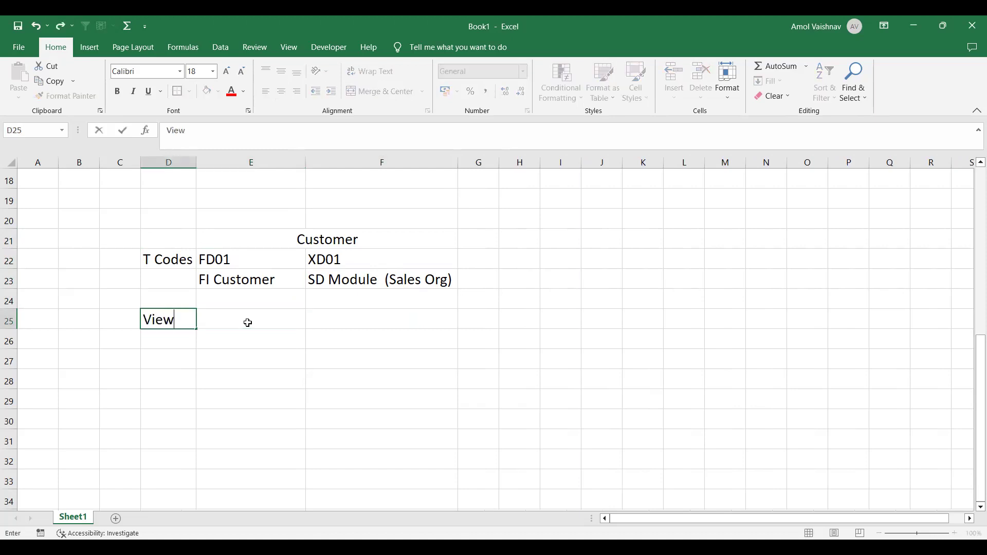
{"action": "left_click", "coordinate": [248, 322]}
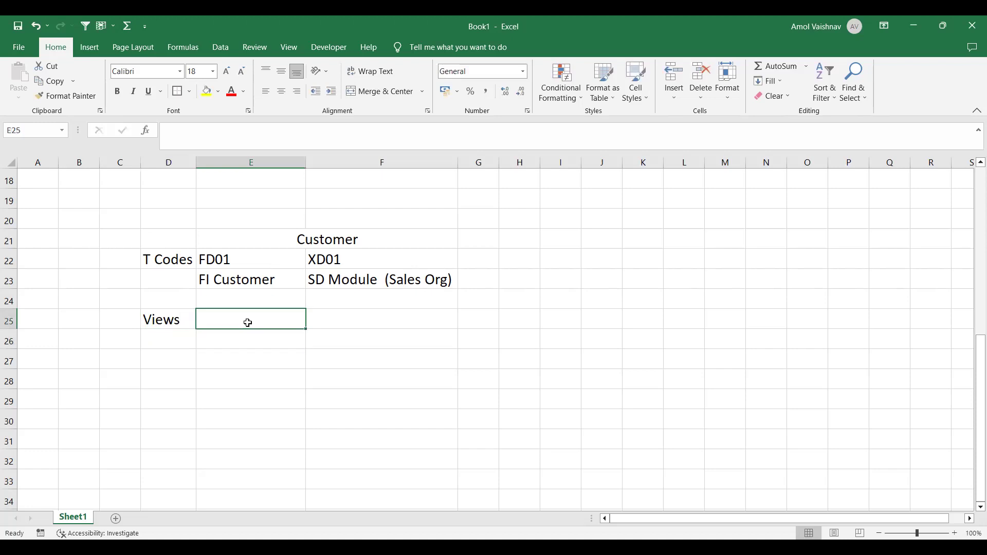
Enter the customer views General Data in cell E25 and Company Code Data in cell E26, beside the Views label
{"action": "type", "text": "General Data"}
{"action": "key", "text": "Return"}
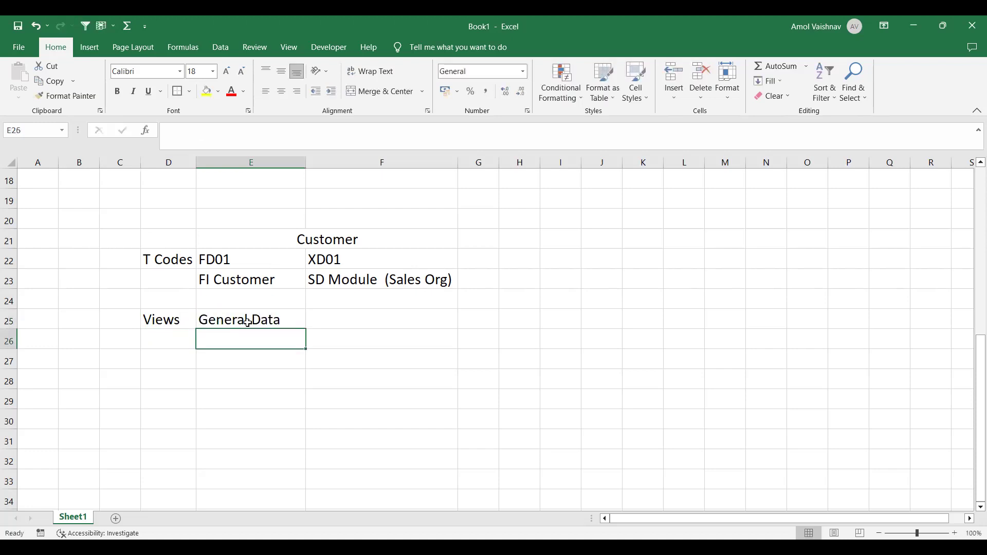
{"action": "type", "text": "Company CPde"}
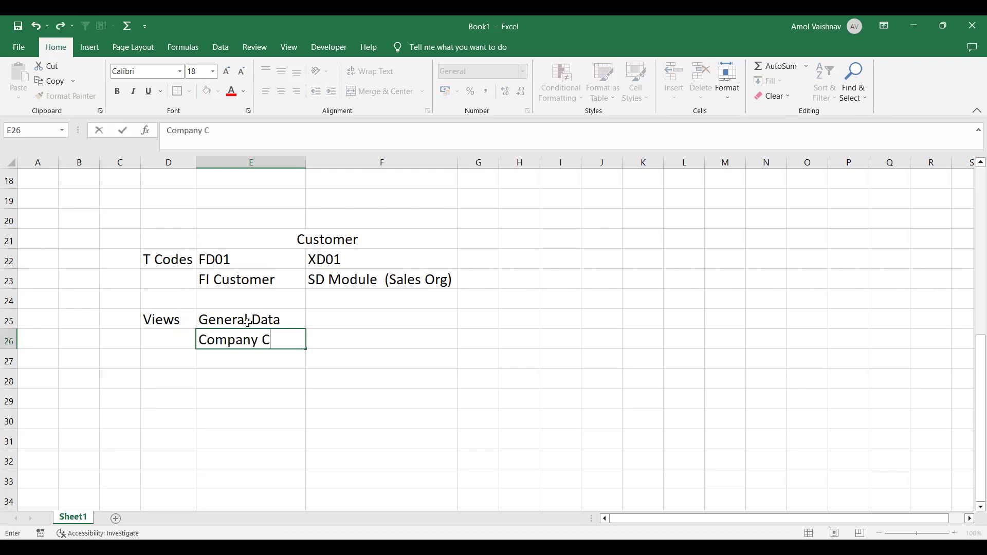
{"action": "key", "text": "BackSpace"}
{"action": "key", "text": "BackSpace"}
{"action": "key", "text": "BackSpace"}
{"action": "type", "text": "ode Dataq"}
{"action": "key", "text": "Return"}
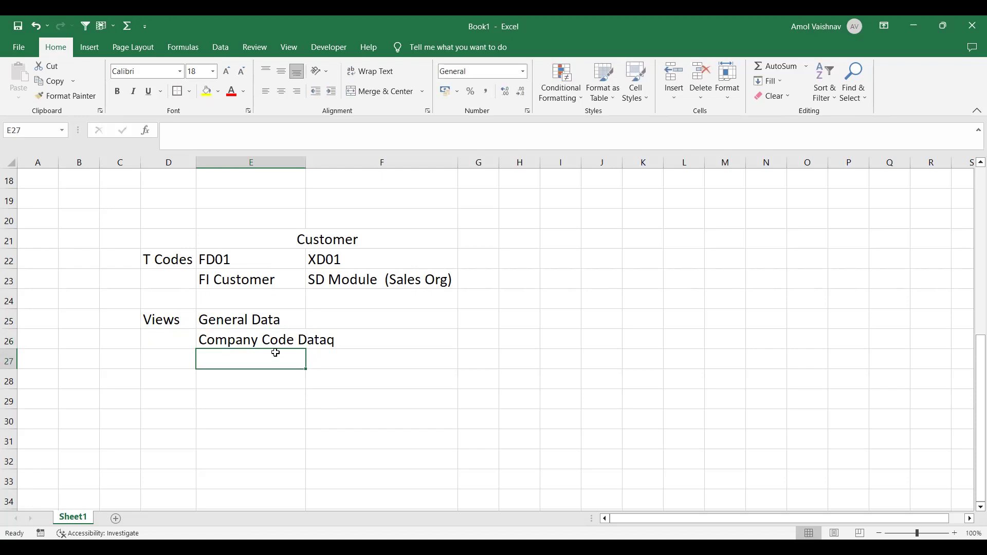
Remove the stray letter at the end of Company Code Data in cell E26 and widen column E
{"action": "left_click", "coordinate": [267, 340]}
{"action": "key", "text": "F2"}
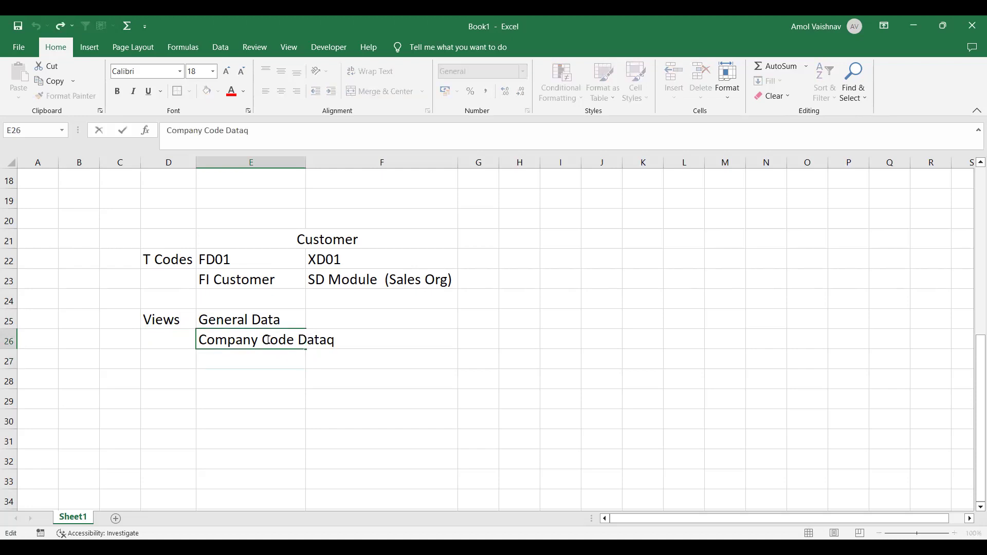
{"action": "key", "text": "BackSpace"}
{"action": "key", "text": "Return"}
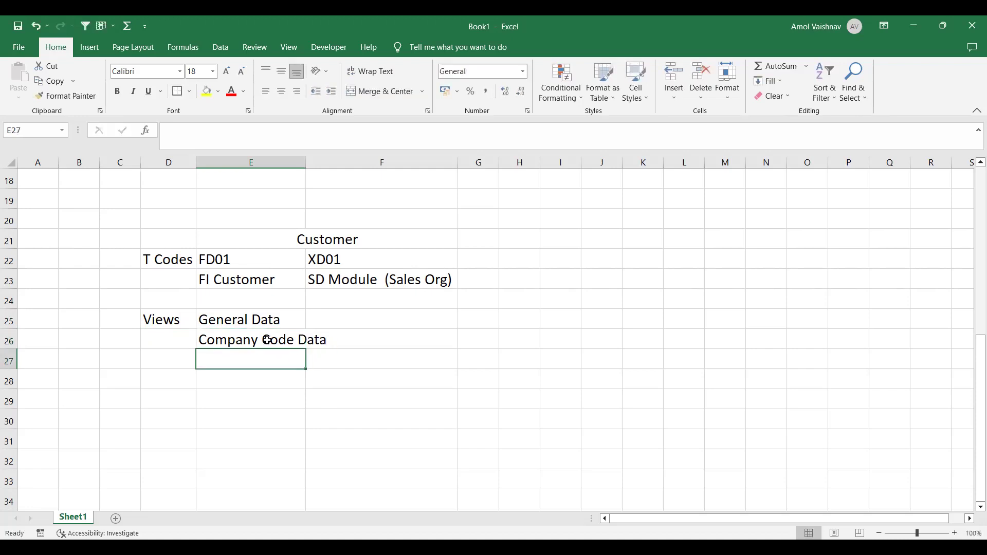
{"action": "double_click", "coordinate": [308, 163]}
{"action": "left_click", "coordinate": [264, 263]}
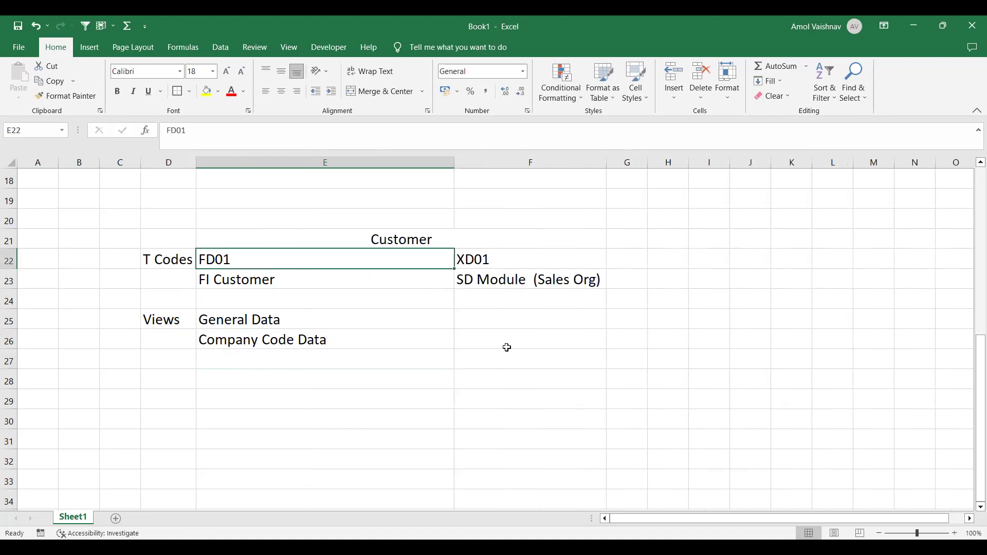
Enter the view "Sales Area Data" in cell F25, in the XD01 column
{"action": "left_click", "coordinate": [487, 324]}
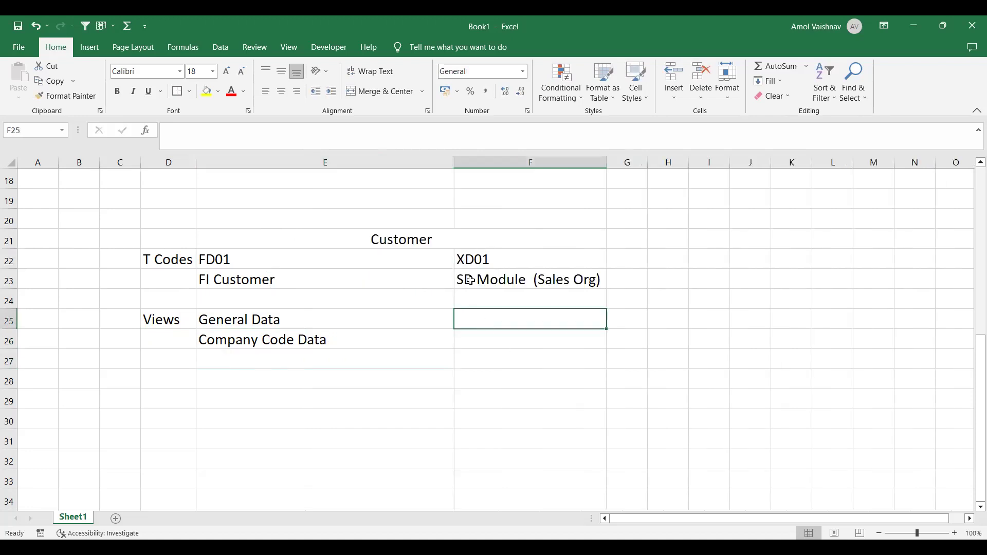
{"action": "type", "text": "Sales Re"}
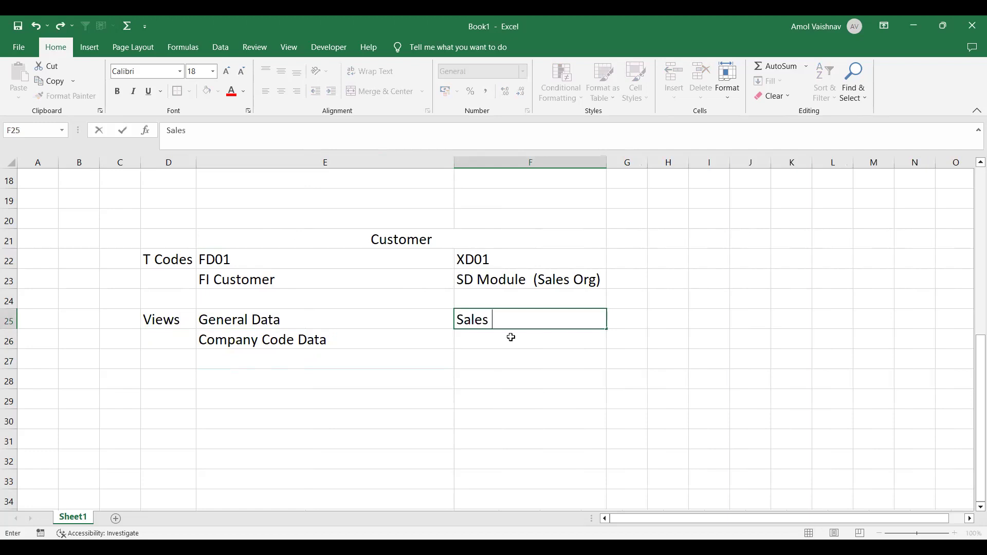
{"action": "key", "text": "BackSpace"}
{"action": "type", "text": "A"}
{"action": "key", "text": "BackSpace"}
{"action": "key", "text": "BackSpace"}
{"action": "type", "text": "Area Data"}
{"action": "key", "text": "Return"}
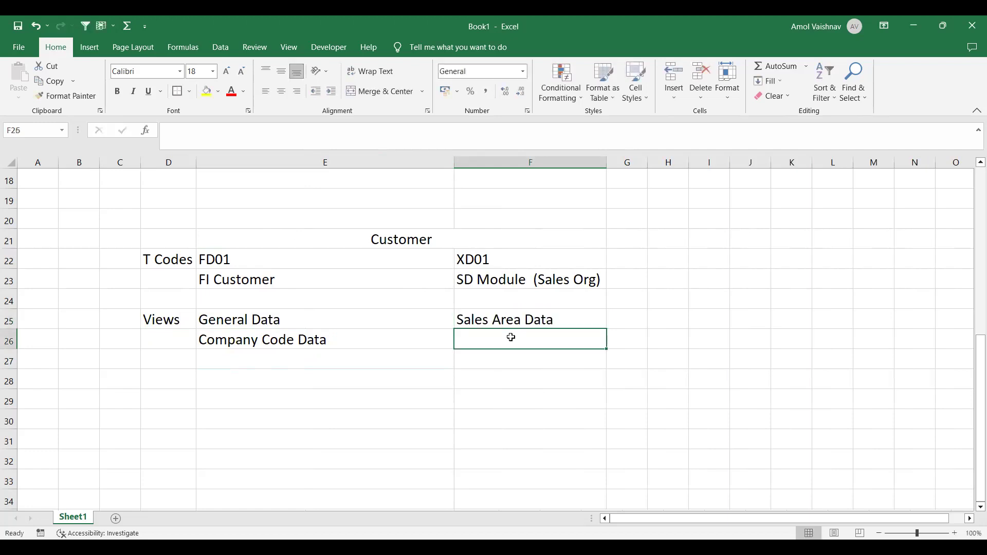
Review the FD01 and XD01 transaction codes under the Customer heading together with their views
{"action": "left_click", "coordinate": [487, 255]}
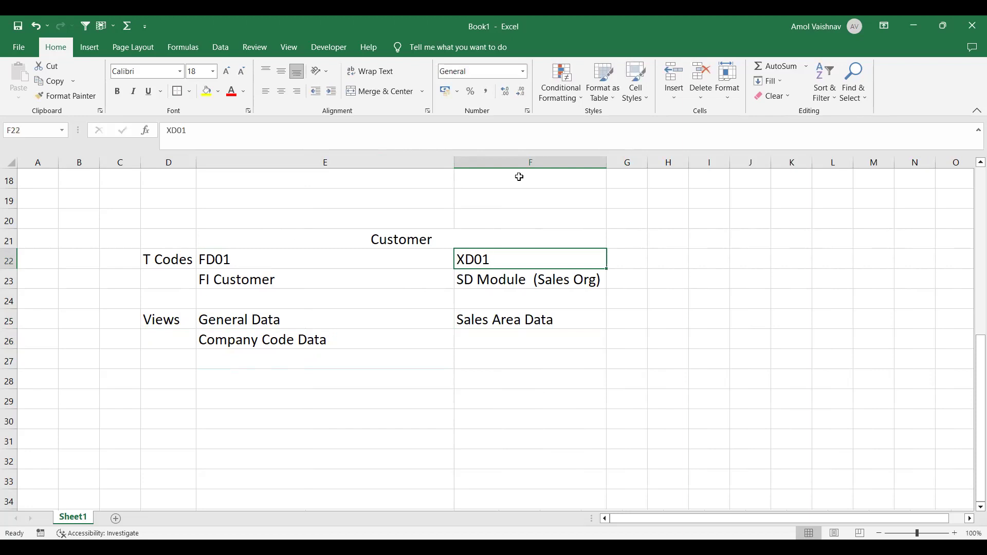
{"action": "key", "text": "Down"}
{"action": "key", "text": "Down"}
{"action": "key", "text": "Down"}
{"action": "key", "text": "Down"}
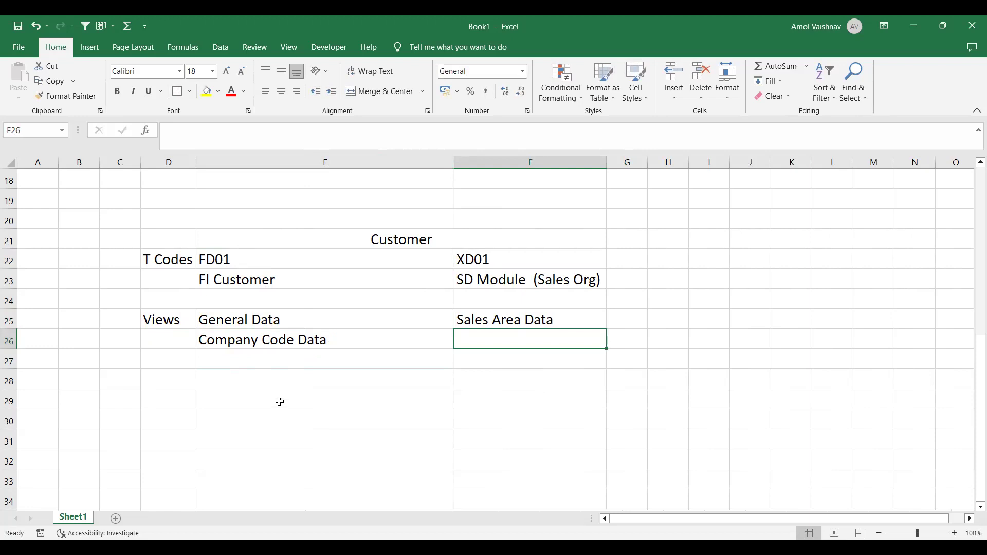
{"action": "left_click", "coordinate": [238, 244]}
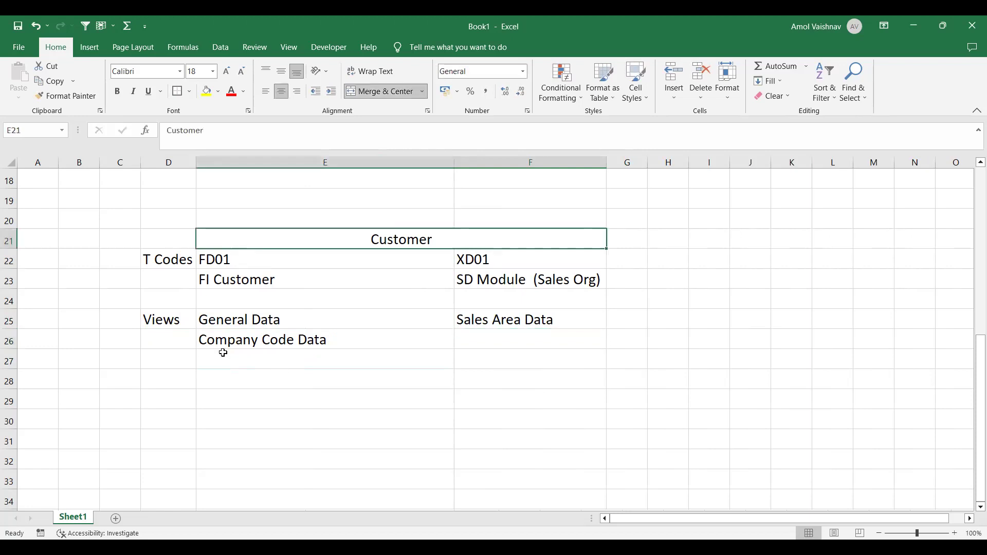
{"action": "left_click", "coordinate": [222, 265]}
{"action": "left_click", "coordinate": [660, 239]}
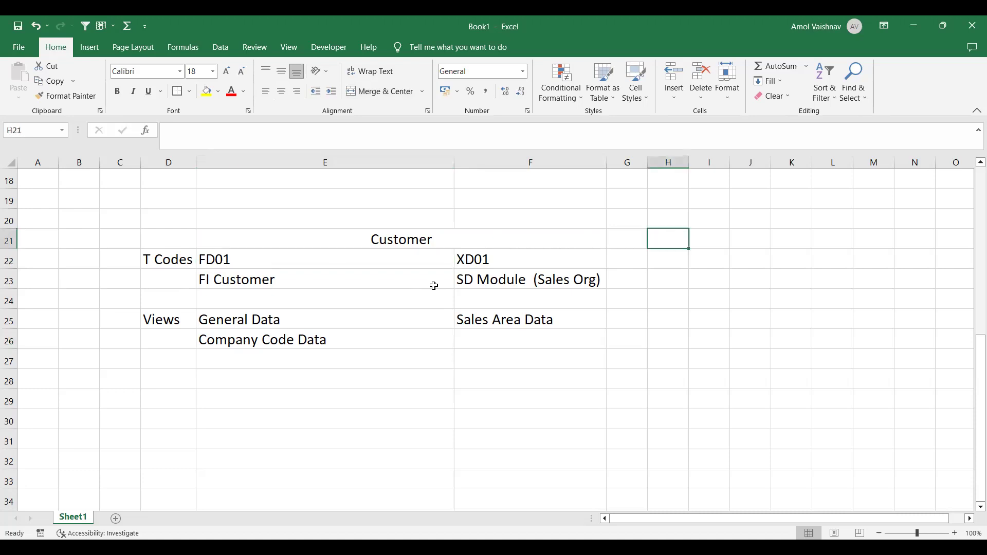
{"action": "left_click", "coordinate": [236, 263]}
{"action": "left_click", "coordinate": [491, 263]}
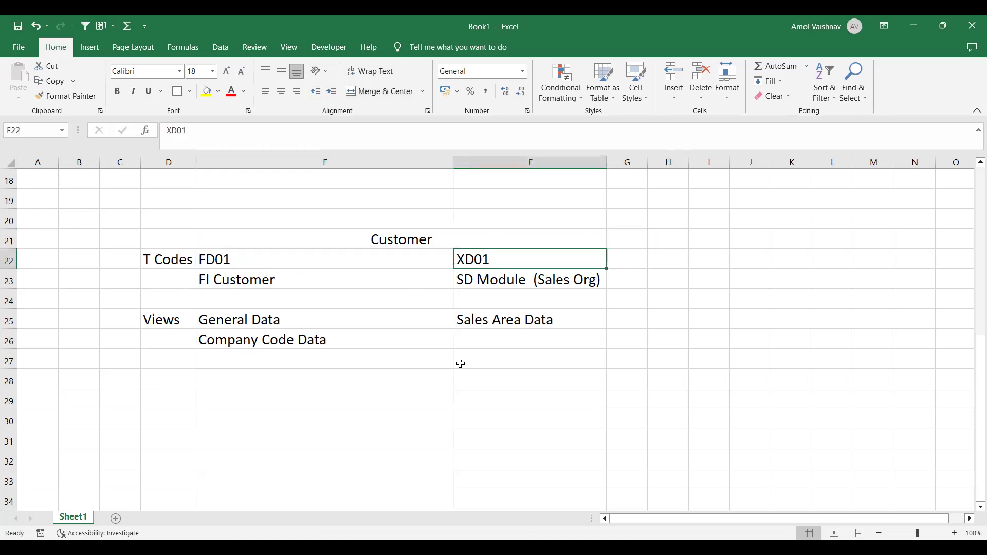
List the transaction codes FD01 in cell E29 and XD01 in cell E30, below the views
{"action": "left_click", "coordinate": [242, 396]}
{"action": "type", "text": "FD01"}
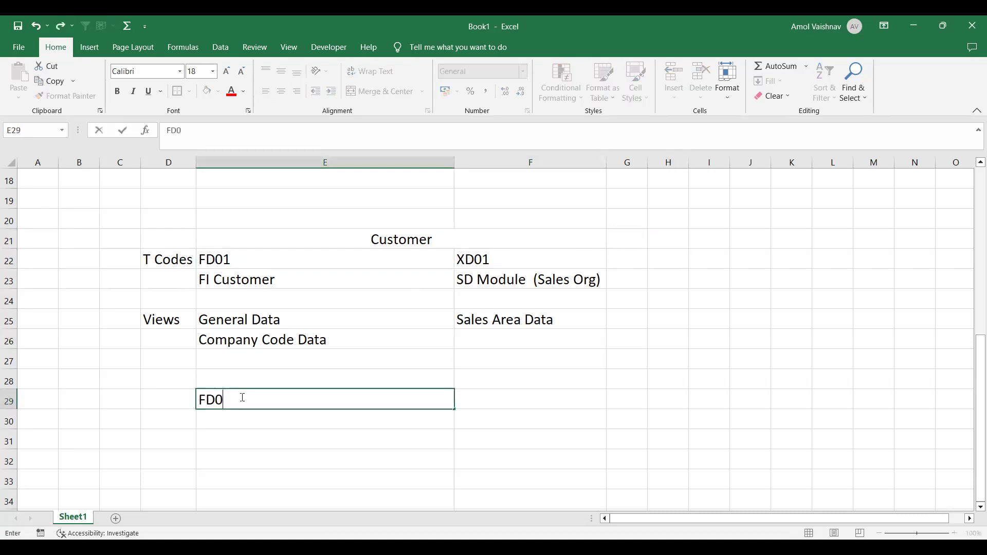
{"action": "key", "text": "Return"}
{"action": "type", "text": "XD01"}
{"action": "key", "text": "Return"}
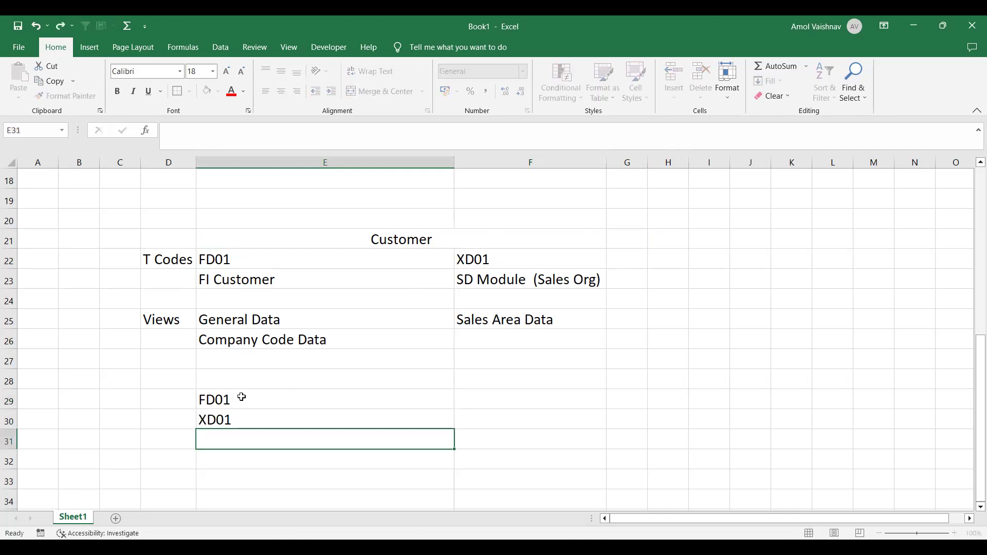
Merge and center F29:F30 beside the listed codes, enter BP, and align it vertically in the middle
{"action": "key", "text": "Right"}
{"action": "key", "text": "Right"}
{"action": "key", "text": "Up"}
{"action": "key", "text": "Left"}
{"action": "key", "text": "Up"}
{"action": "key", "text": "shift+Down"}
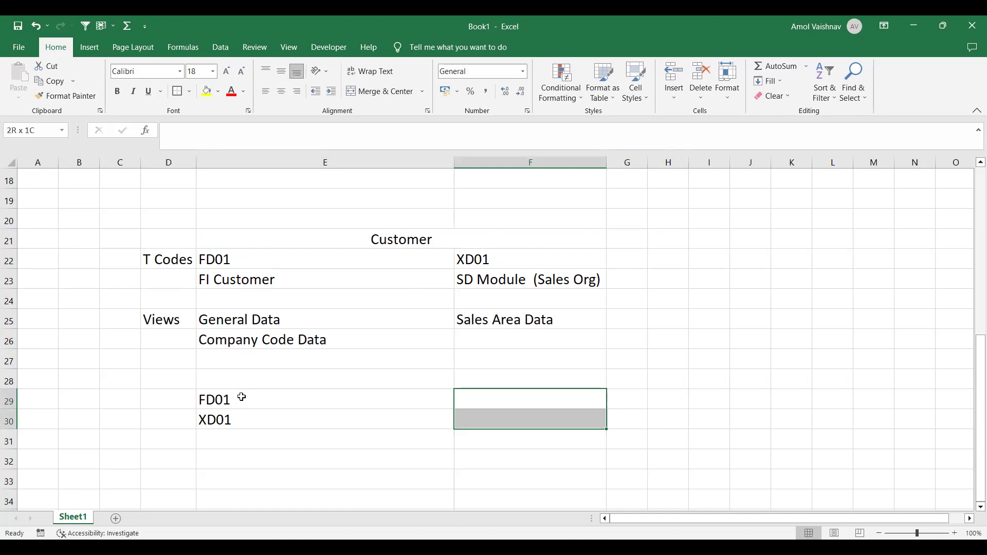
{"action": "key", "text": "alt+h"}
{"action": "type", "text": "mcBP"}
{"action": "key", "text": "Return"}
{"action": "left_click", "coordinate": [466, 417]}
{"action": "key", "text": "alt+h"}
{"action": "key", "text": "a"}
{"action": "key", "text": "m"}
{"action": "left_click", "coordinate": [205, 403]}
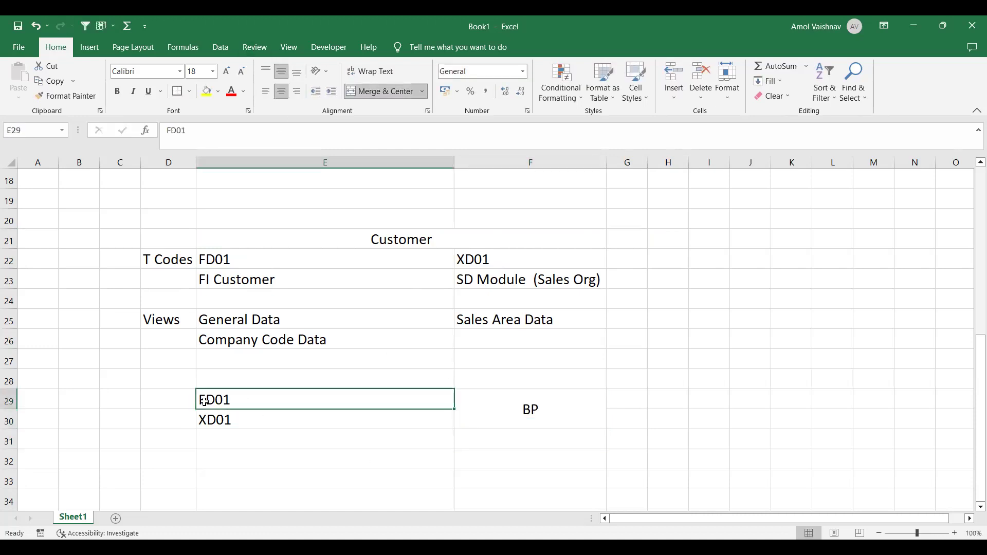
{"action": "left_click", "coordinate": [208, 424]}
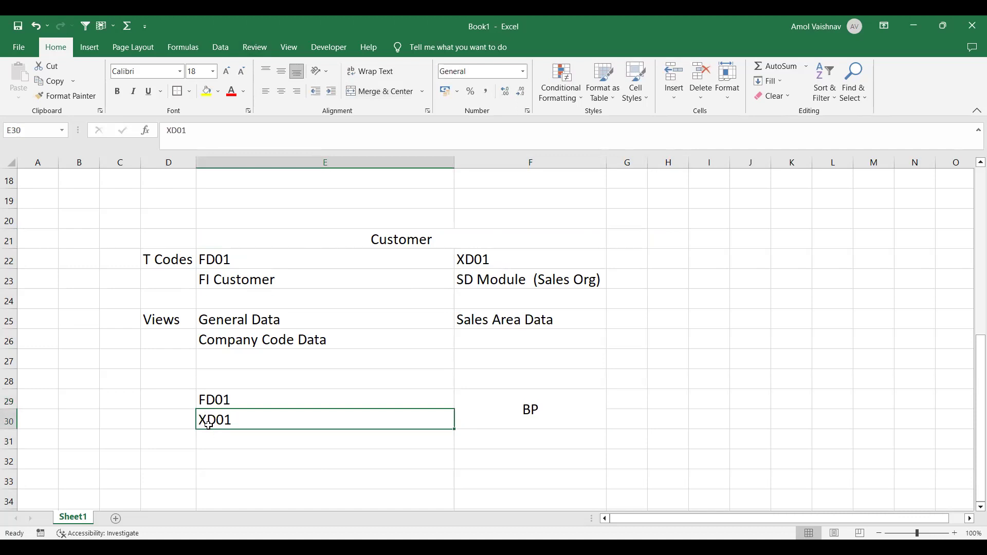
{"action": "left_click", "coordinate": [518, 400]}
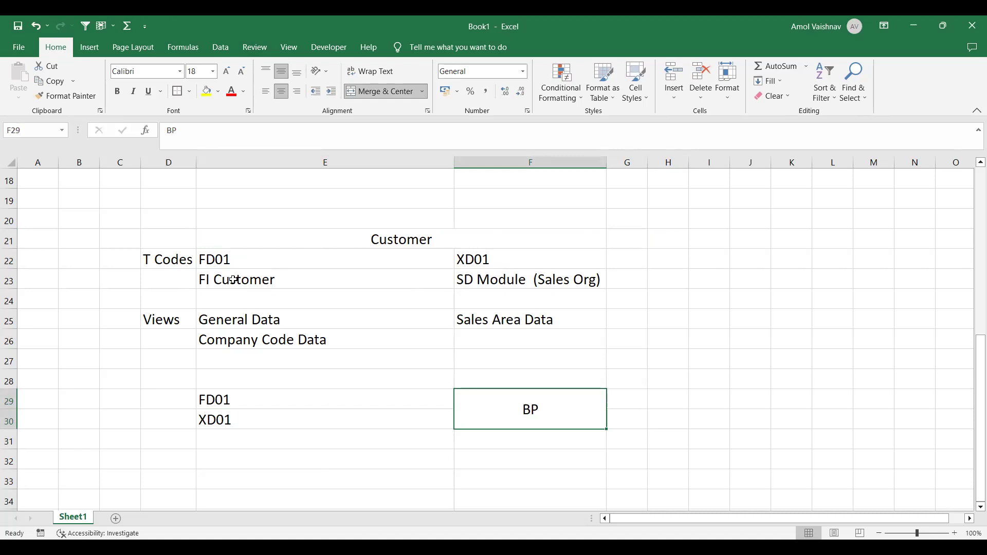
Fill the transaction code cells E22:F22 with yellow
{"action": "left_click_drag", "start_coordinate": [227, 262], "coordinate": [554, 262]}
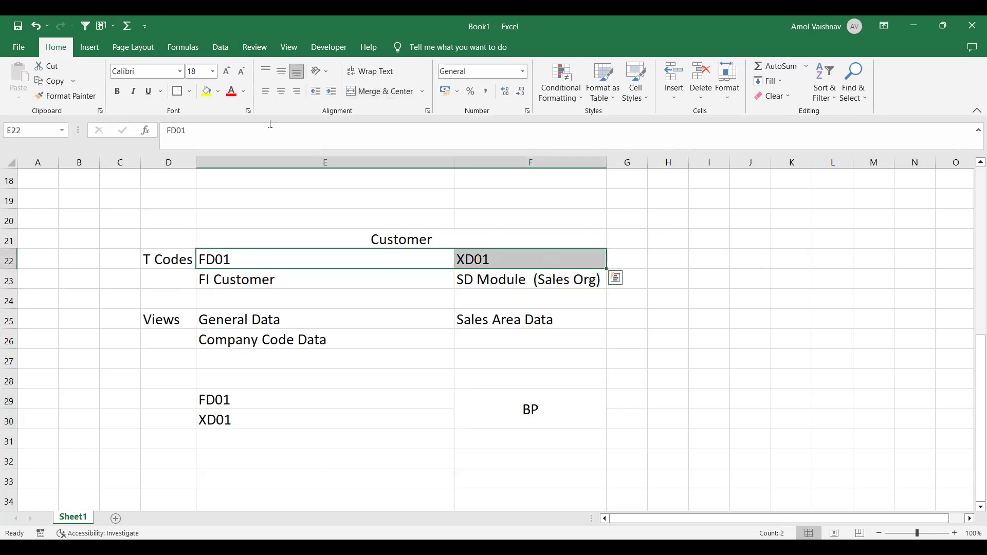
{"action": "left_click", "coordinate": [207, 91]}
{"action": "left_click", "coordinate": [208, 279]}
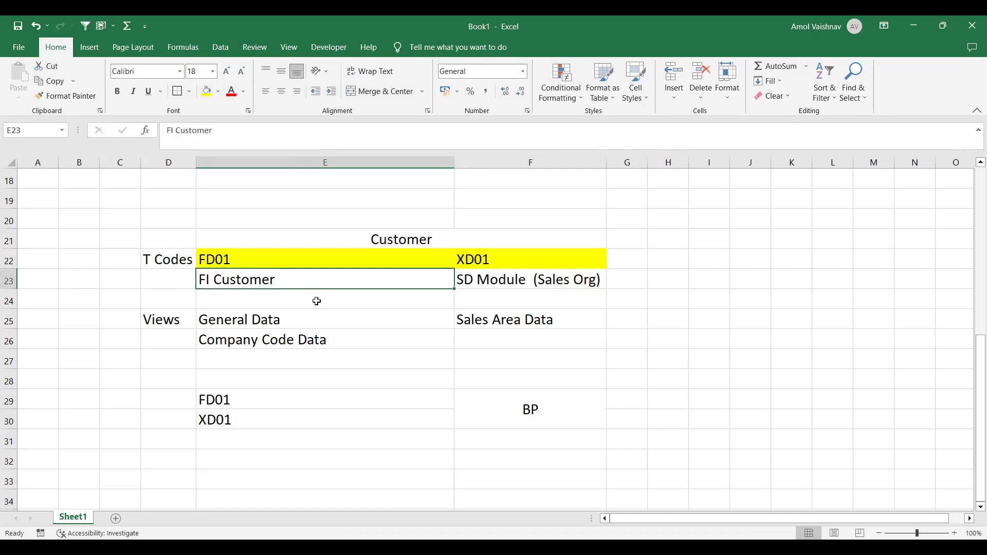
Compare the FI Customer and SD Module entries and their transaction codes with the single BP code
{"action": "left_click", "coordinate": [503, 283]}
{"action": "left_click", "coordinate": [313, 285]}
{"action": "left_click", "coordinate": [491, 281]}
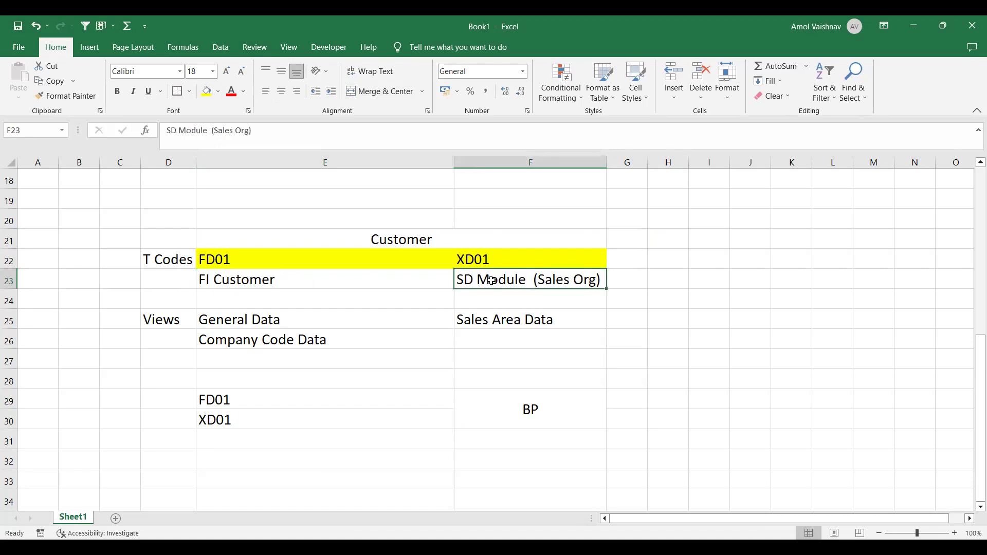
{"action": "left_click", "coordinate": [322, 273]}
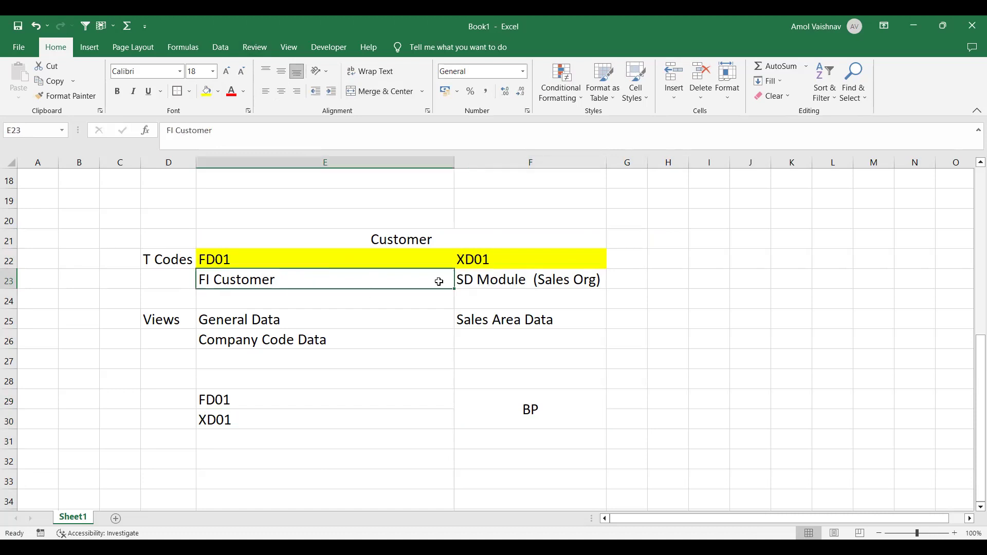
{"action": "left_click", "coordinate": [484, 278]}
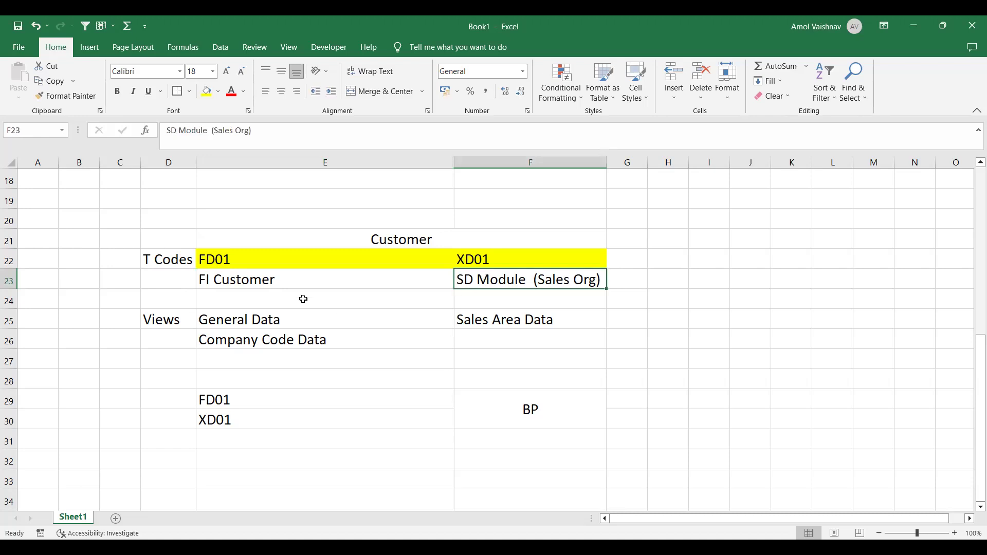
{"action": "left_click", "coordinate": [251, 281]}
{"action": "left_click", "coordinate": [245, 264]}
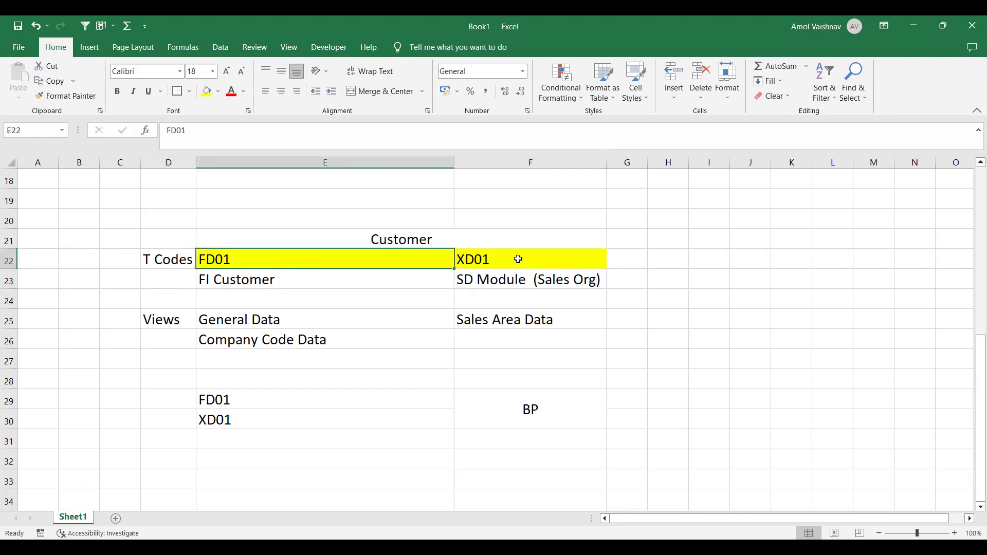
{"action": "left_click", "coordinate": [515, 257]}
{"action": "left_click", "coordinate": [508, 415]}
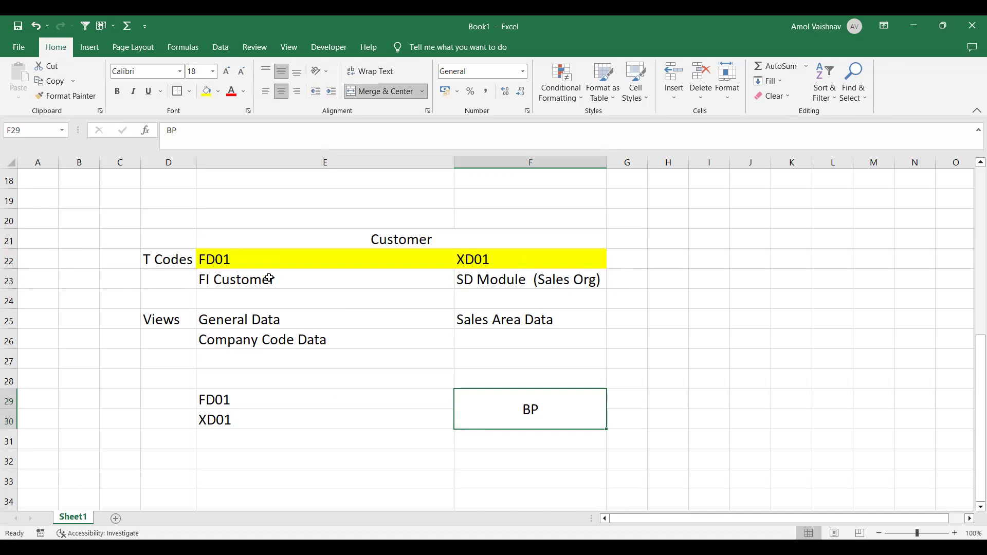
Examine how the General Data, Company Code Data and Sales Area Data views relate to FD01, XD01 and BP
{"action": "left_click", "coordinate": [278, 325]}
{"action": "left_click", "coordinate": [277, 342]}
{"action": "left_click", "coordinate": [464, 325]}
{"action": "left_click", "coordinate": [343, 327]}
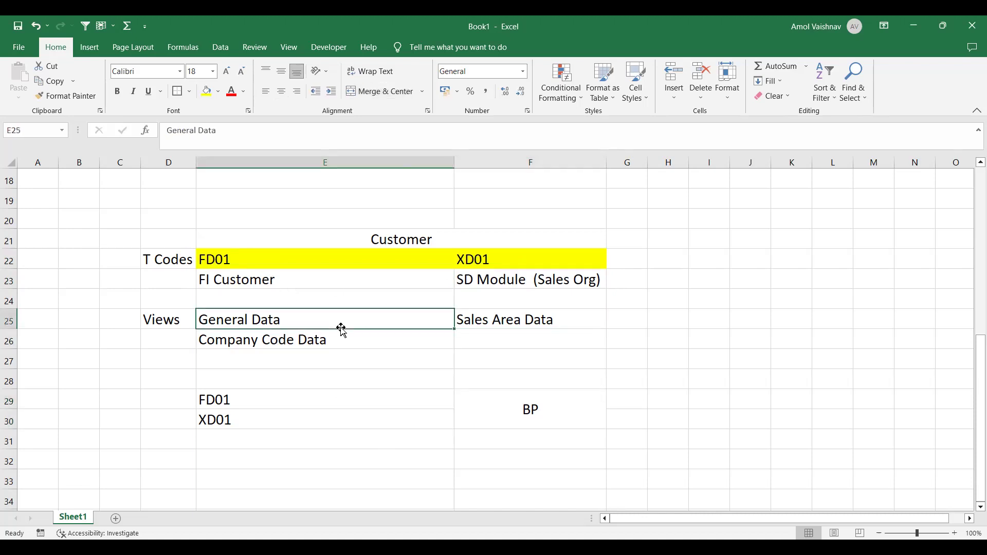
{"action": "left_click", "coordinate": [273, 263]}
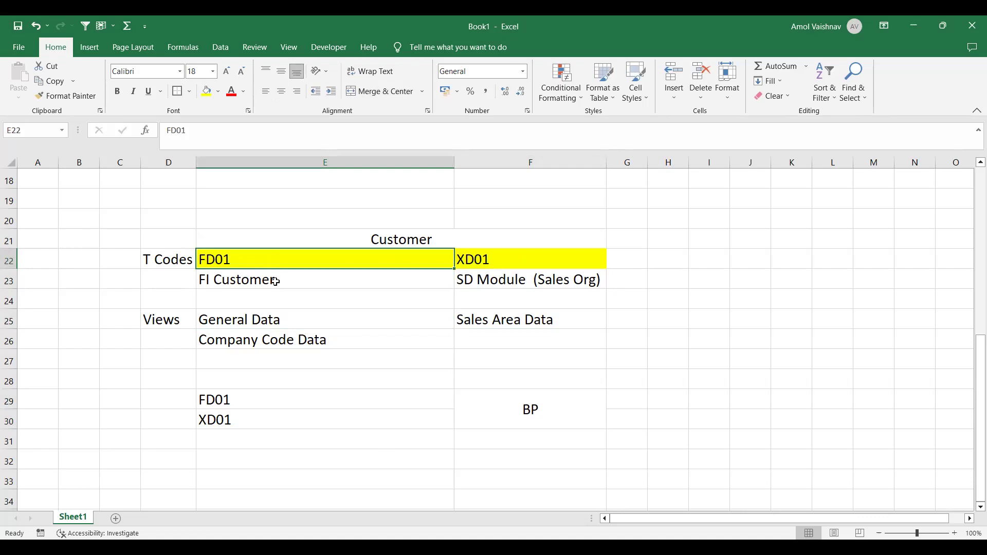
{"action": "left_click", "coordinate": [546, 410]}
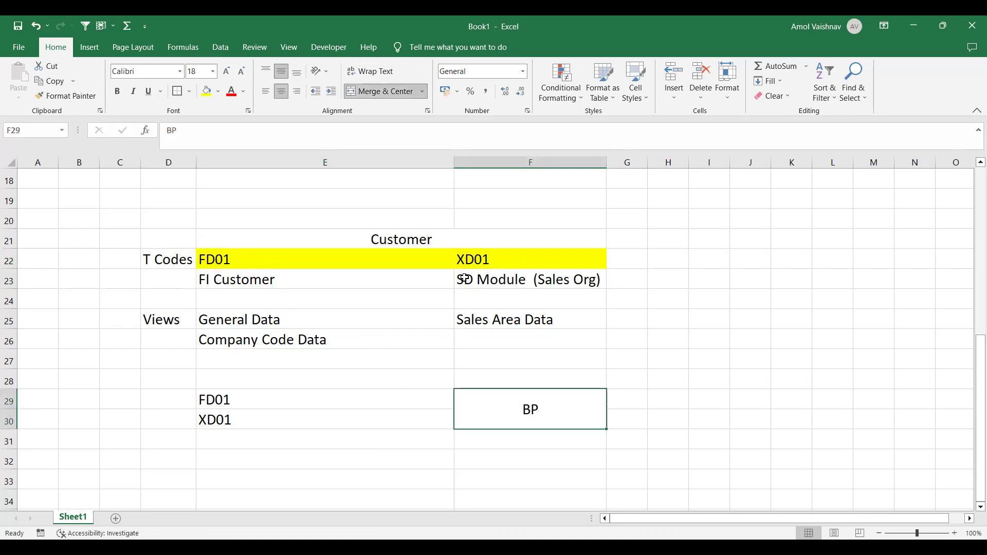
{"action": "left_click", "coordinate": [466, 258]}
{"action": "left_click", "coordinate": [479, 321]}
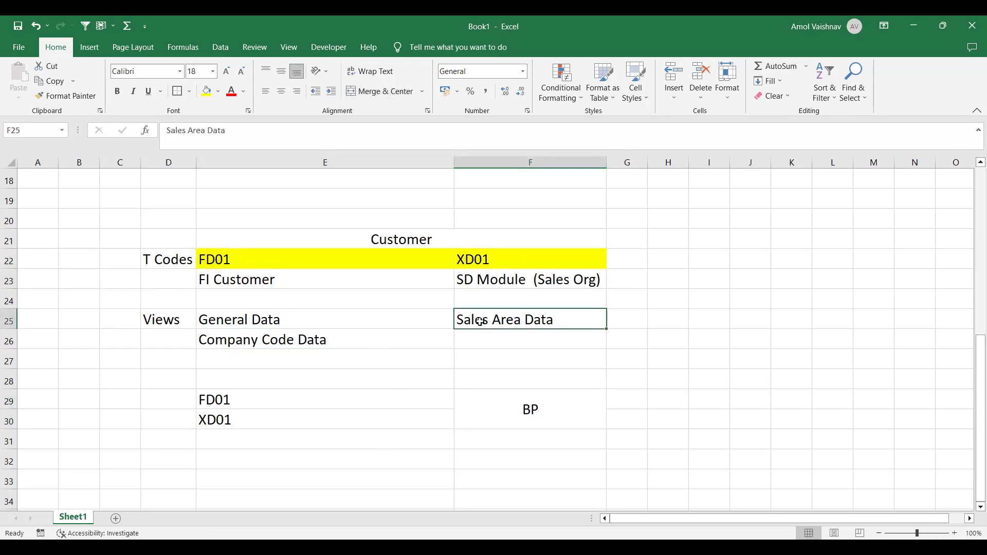
{"action": "left_click", "coordinate": [527, 420]}
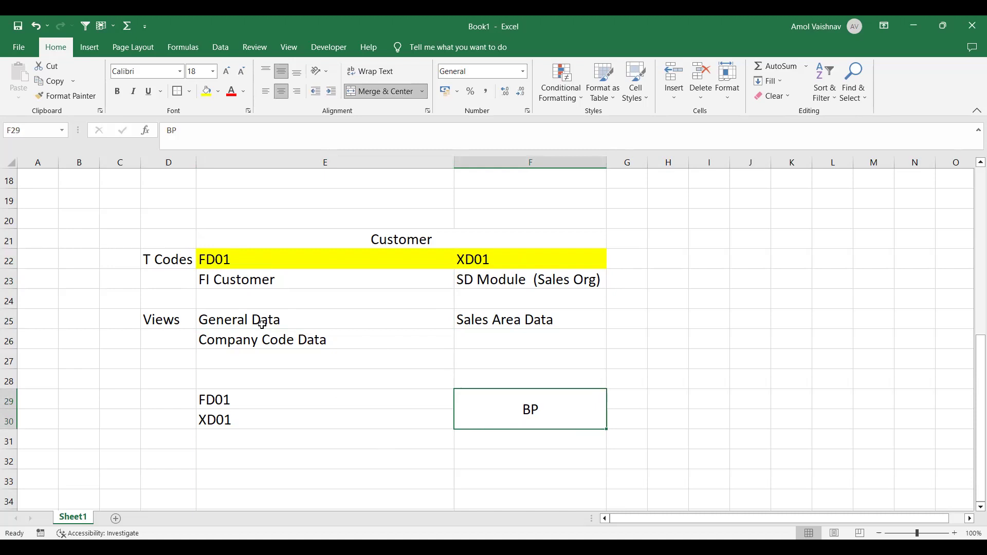
{"action": "left_click", "coordinate": [278, 334]}
{"action": "left_click", "coordinate": [441, 322]}
{"action": "scroll", "coordinate": [470, 370], "scroll_direction": "down", "scroll_amount": 2}
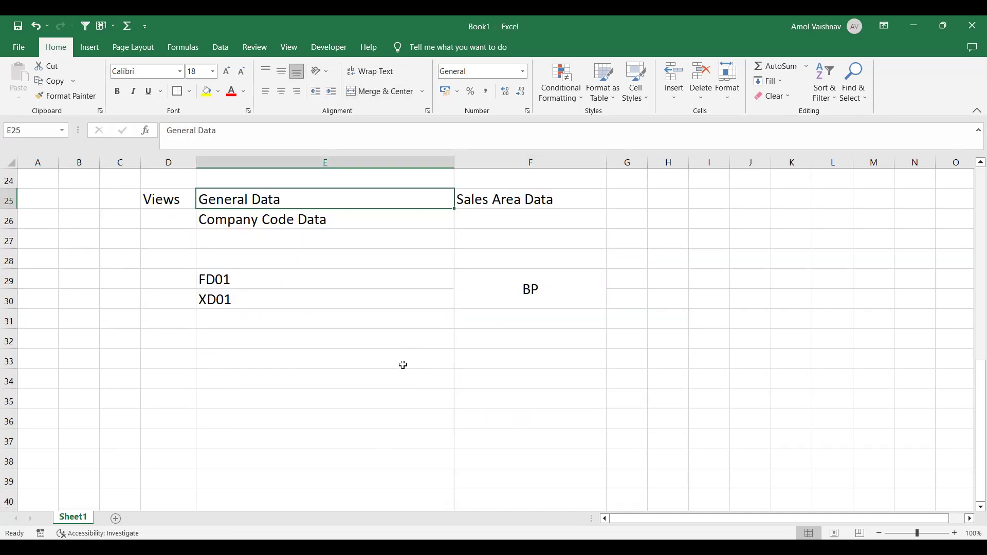
{"action": "left_click", "coordinate": [480, 345]}
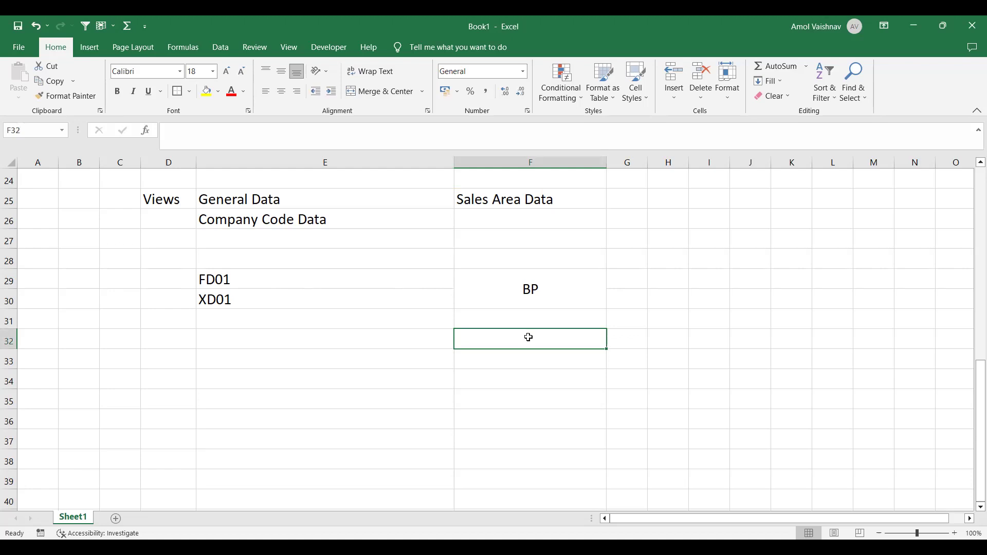
{"action": "scroll", "coordinate": [528, 336], "scroll_direction": "up", "scroll_amount": 1}
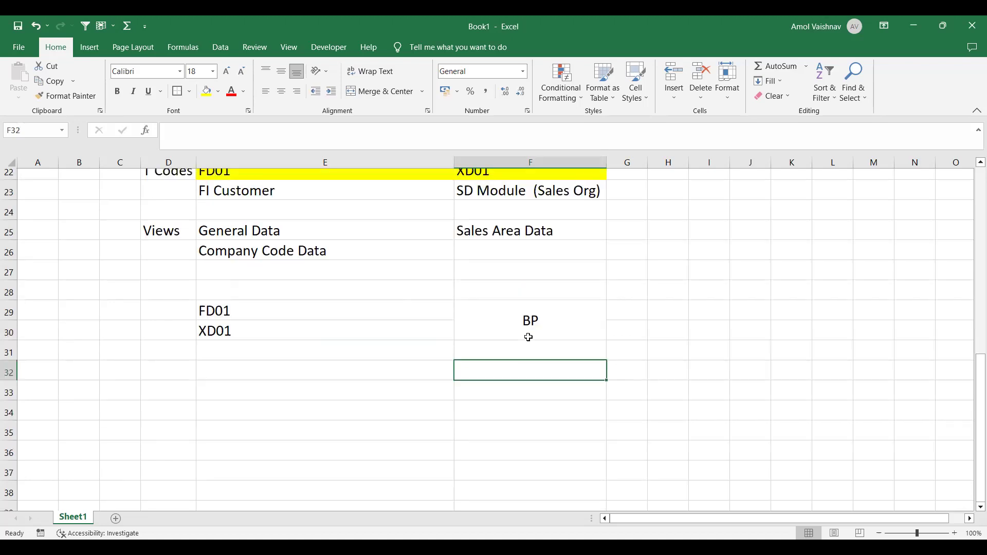
Enter FLCU00 in F32 below the BP cell and label it FI Customer in E32
{"action": "left_click_drag", "start_coordinate": [301, 266], "coordinate": [302, 282]}
{"action": "left_click", "coordinate": [478, 263]}
{"action": "left_click", "coordinate": [502, 384]}
{"action": "left_click", "coordinate": [500, 410]}
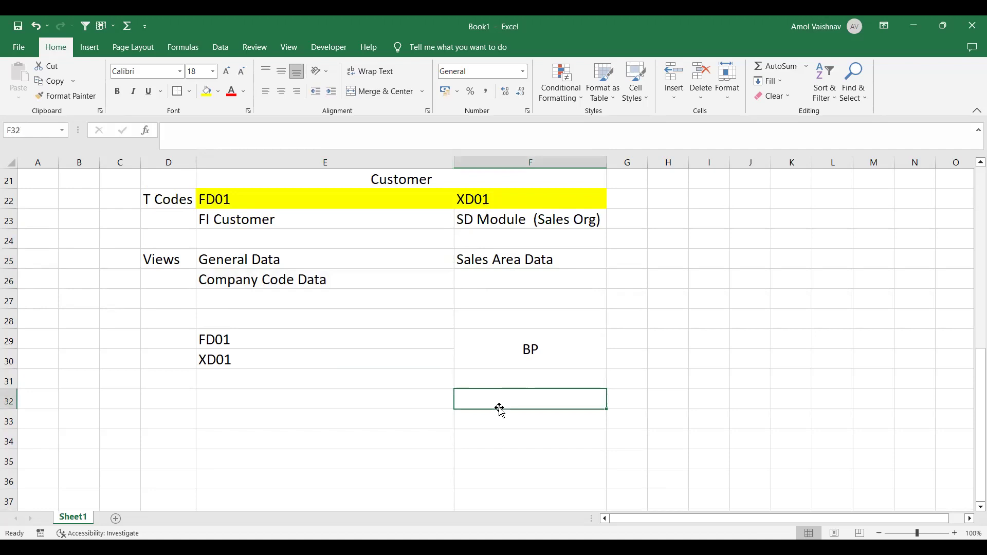
{"action": "type", "text": "FLCU00"}
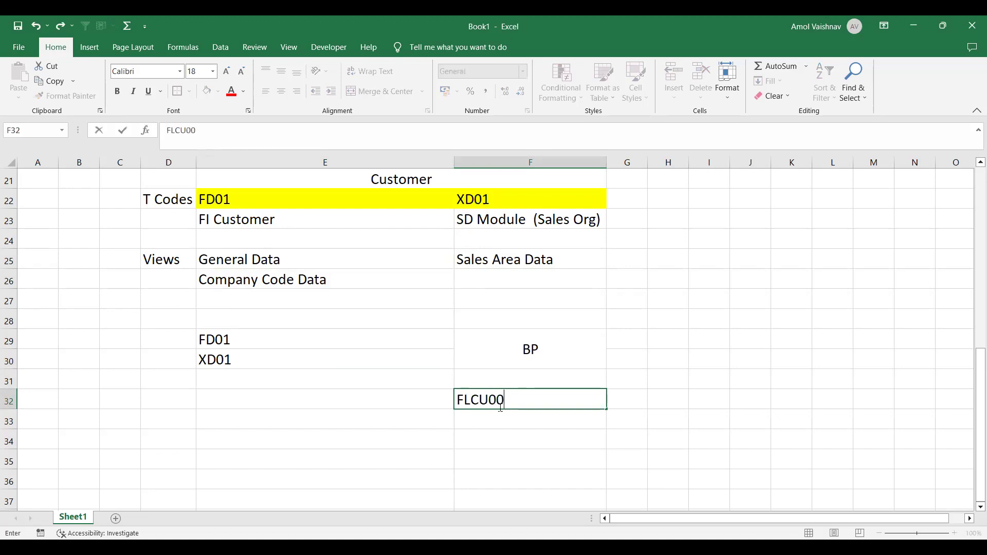
{"action": "key", "text": "Return"}
{"action": "key", "text": "Up"}
{"action": "key", "text": "Left"}
{"action": "type", "text": "FI Customer"}
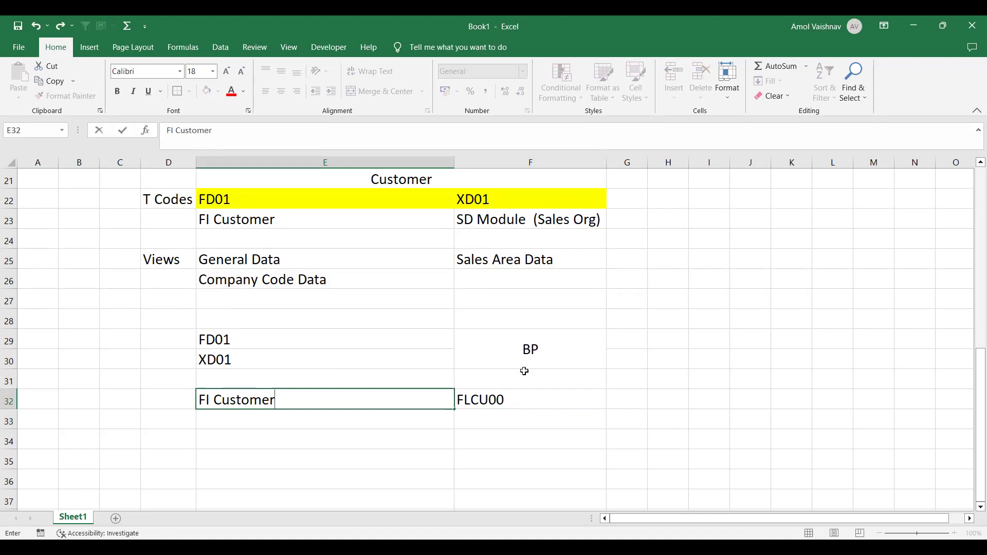
{"action": "key", "text": "Return"}
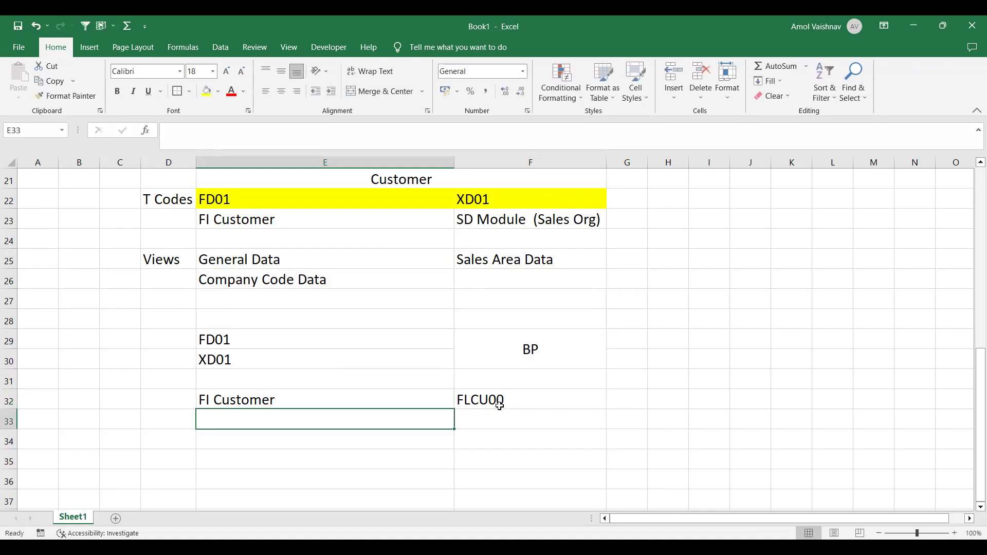
Copy the General Data and Company Code Data view names from E25:E26 to E33:E34, below the new FI Customer label
{"action": "left_click", "coordinate": [499, 404]}
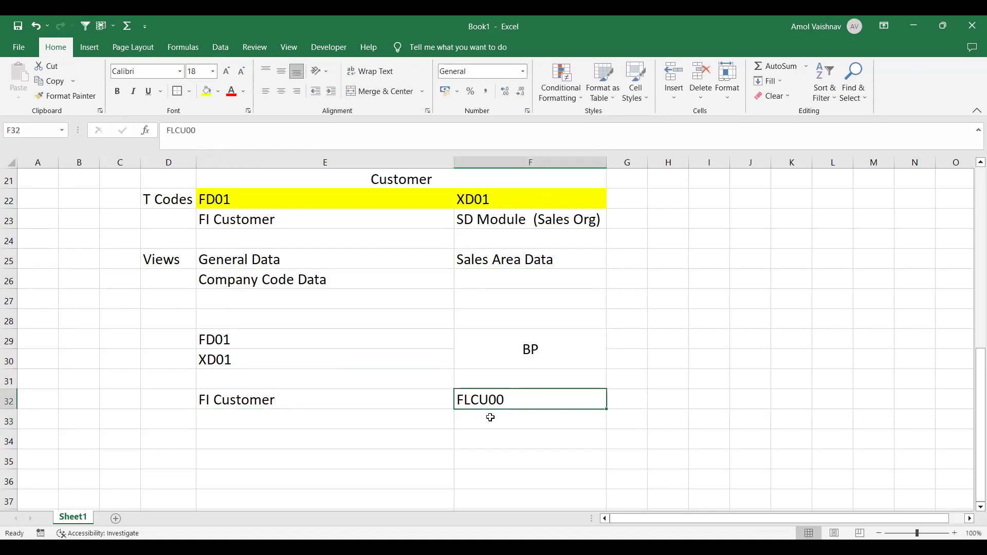
{"action": "left_click", "coordinate": [358, 399]}
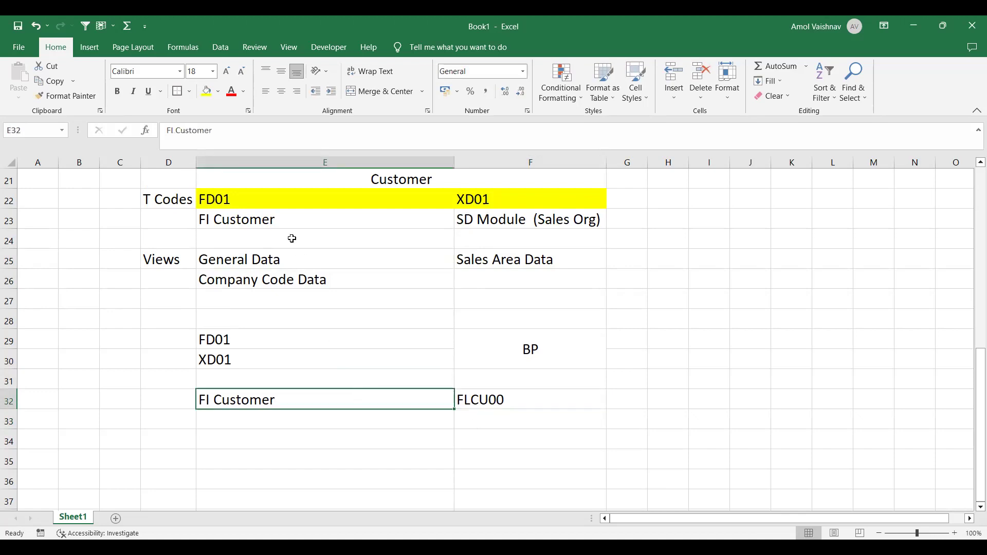
{"action": "left_click", "coordinate": [276, 219]}
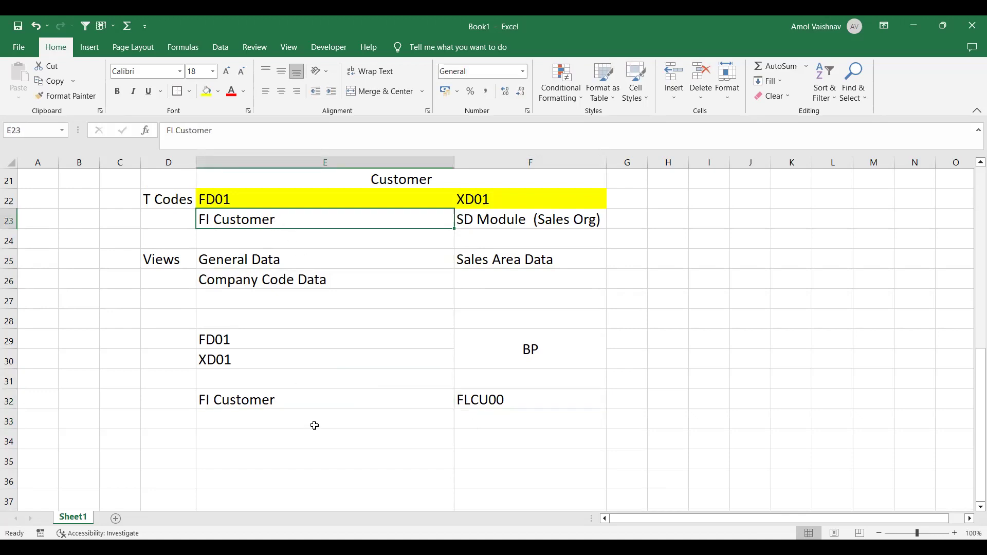
{"action": "left_click", "coordinate": [241, 263]}
{"action": "left_click", "coordinate": [242, 277]}
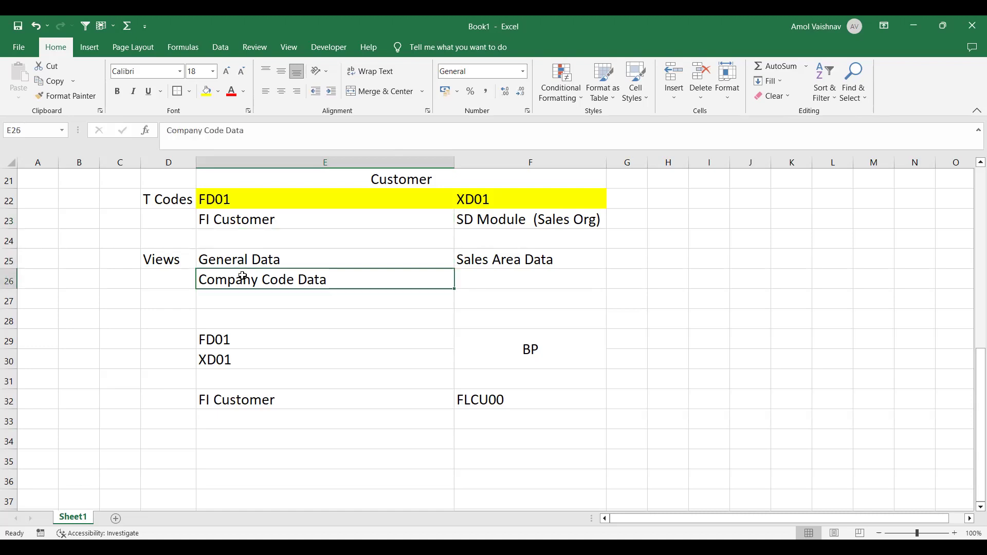
{"action": "left_click", "coordinate": [370, 421]}
{"action": "left_click_drag", "start_coordinate": [279, 264], "coordinate": [282, 280]}
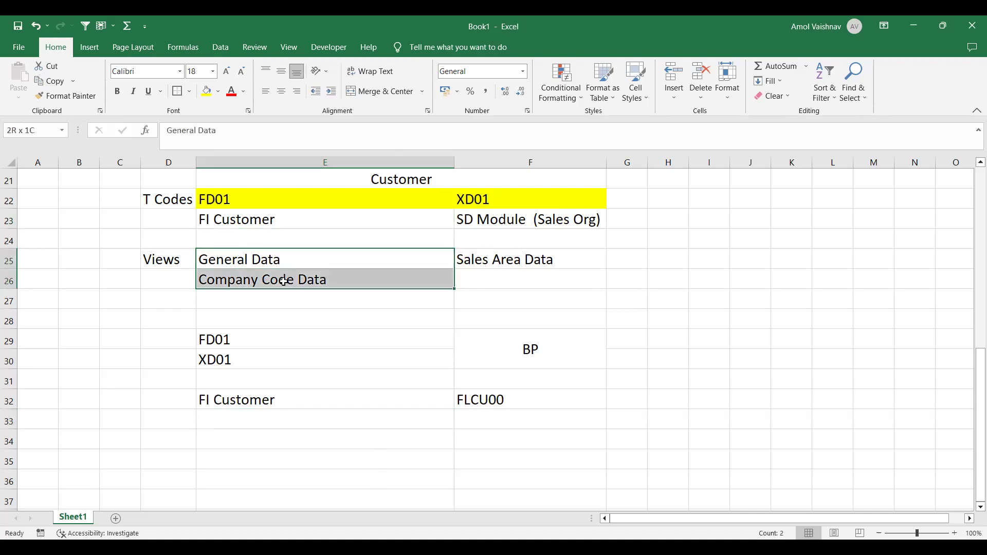
{"action": "key", "text": "ctrl+c"}
{"action": "left_click", "coordinate": [344, 418]}
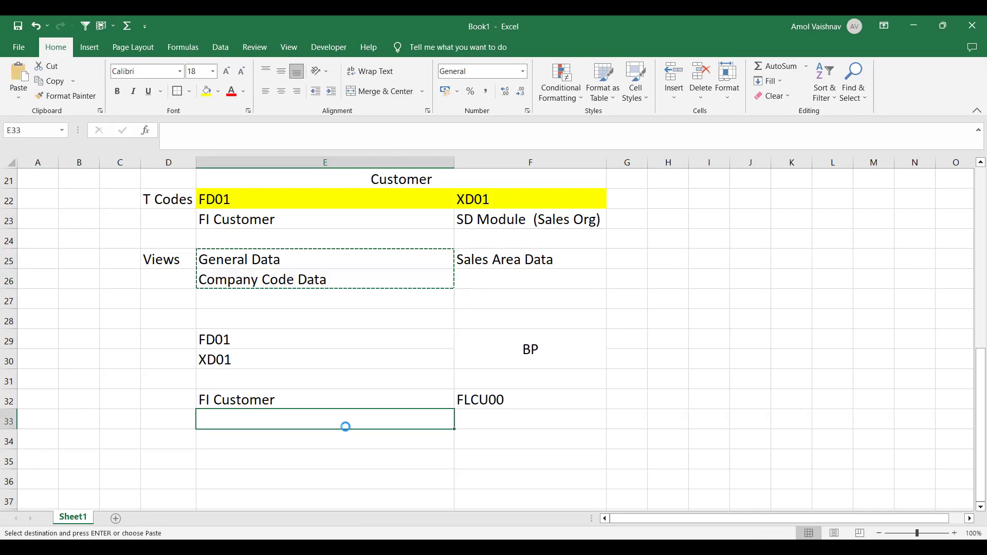
{"action": "key", "text": "ctrl+v"}
{"action": "left_click", "coordinate": [492, 409]}
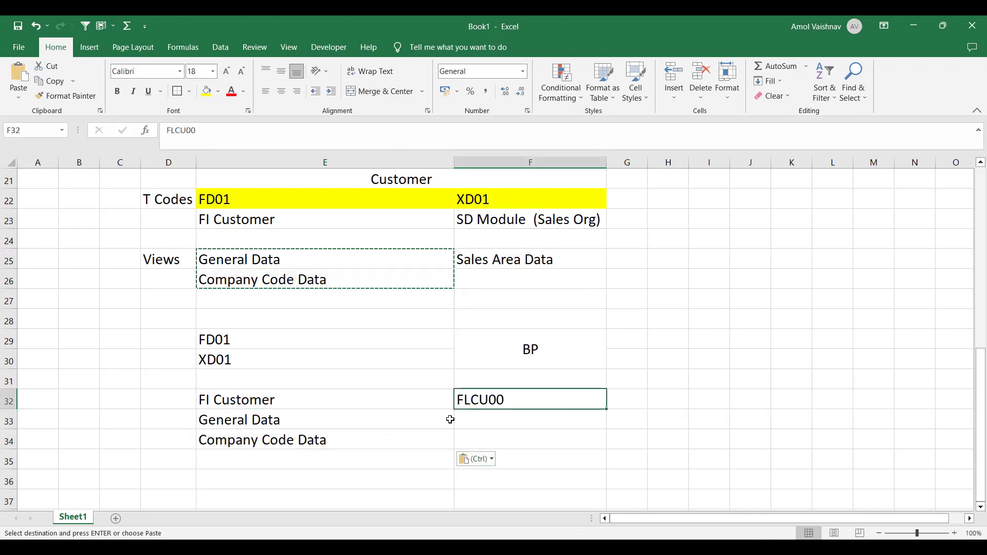
{"action": "key", "text": "Escape"}
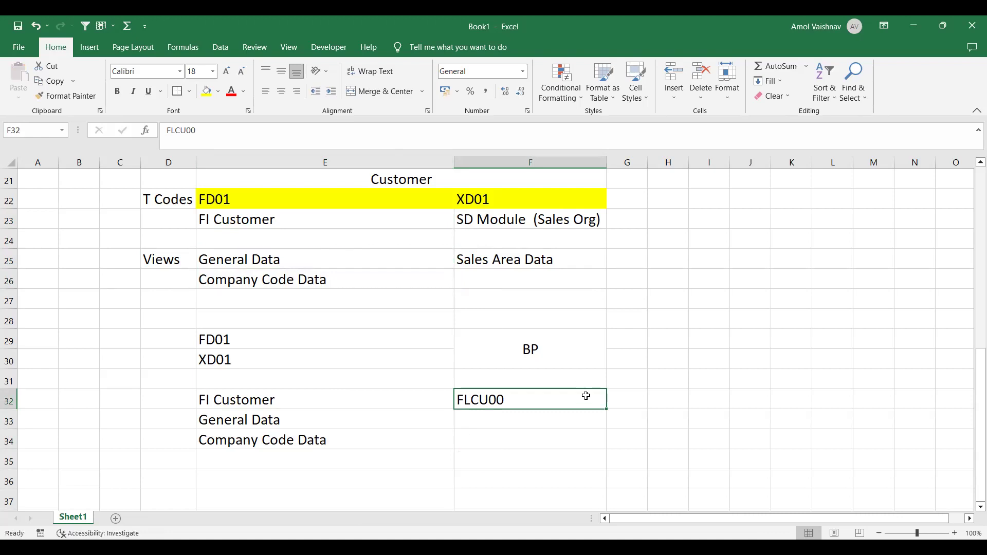
Enter FLCU01 in G32 beside FLCU00 and fit column G to its content
{"action": "left_click", "coordinate": [634, 395]}
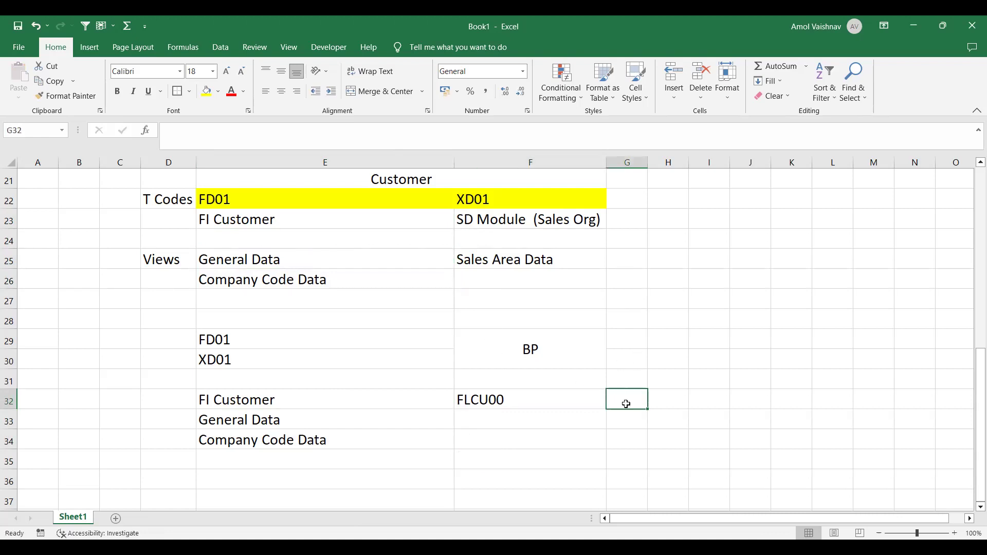
{"action": "type", "text": "FLCU01"}
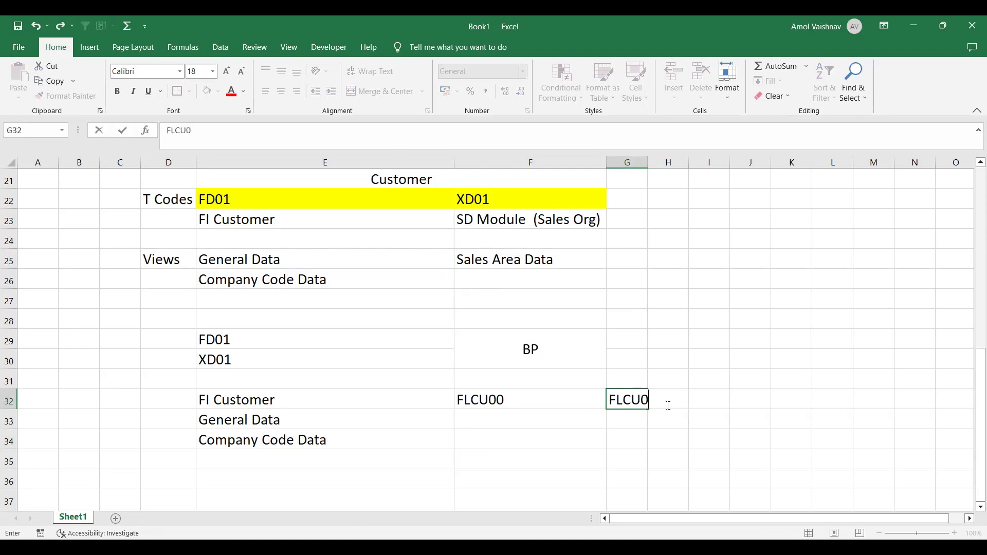
{"action": "key", "text": "Return"}
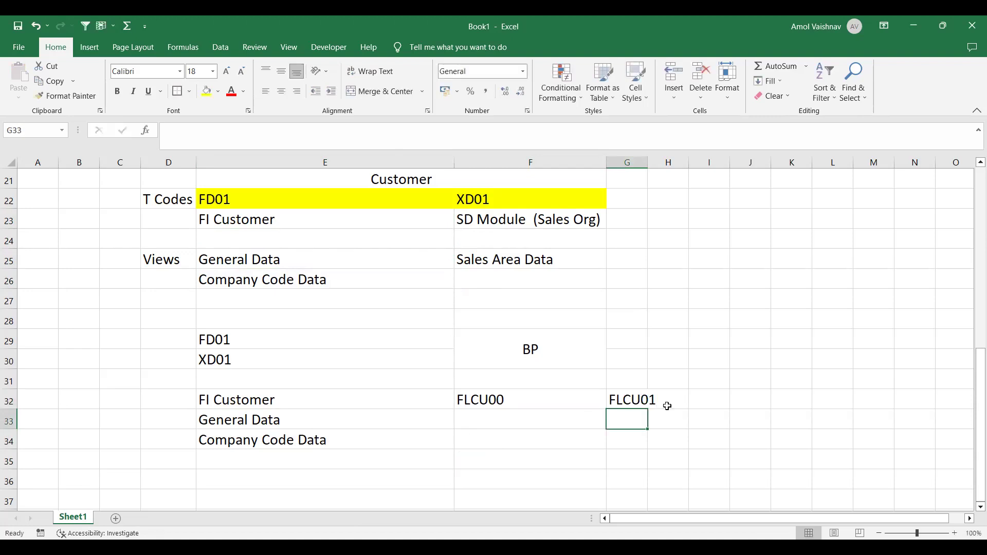
{"action": "double_click", "coordinate": [652, 164]}
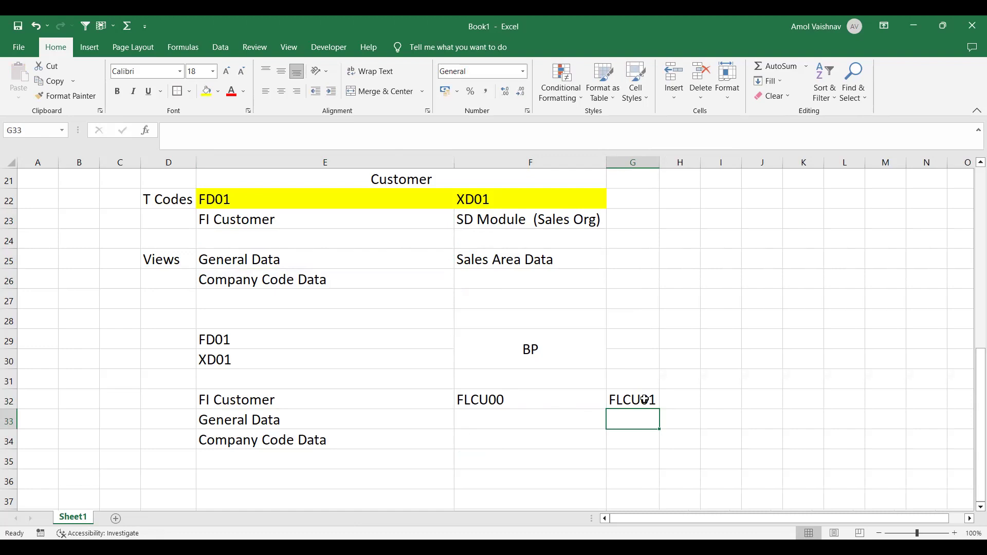
Compare the Sales Area Data view and the XD01 code with BP and the roles FLCU00 and FLCU01
{"action": "left_click", "coordinate": [475, 263]}
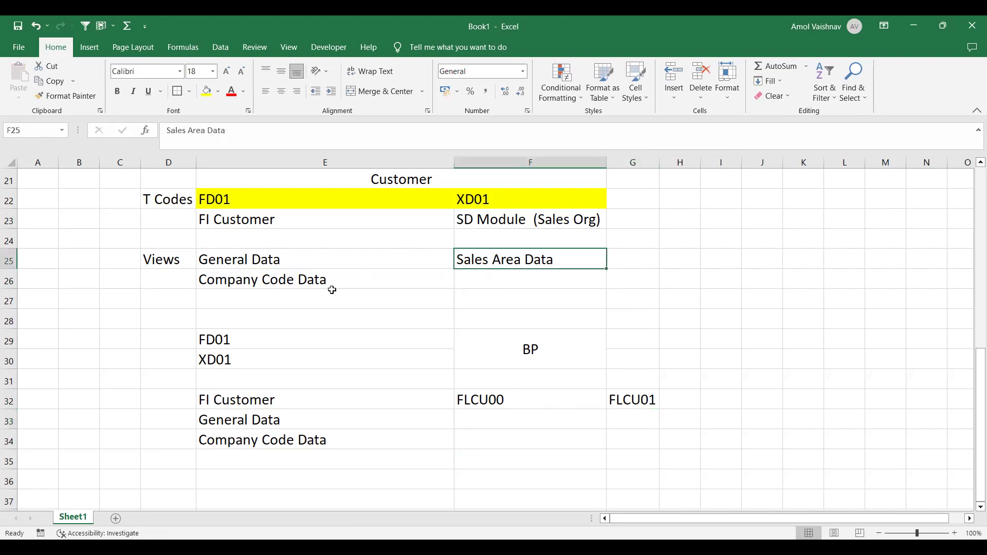
{"action": "left_click", "coordinate": [547, 354]}
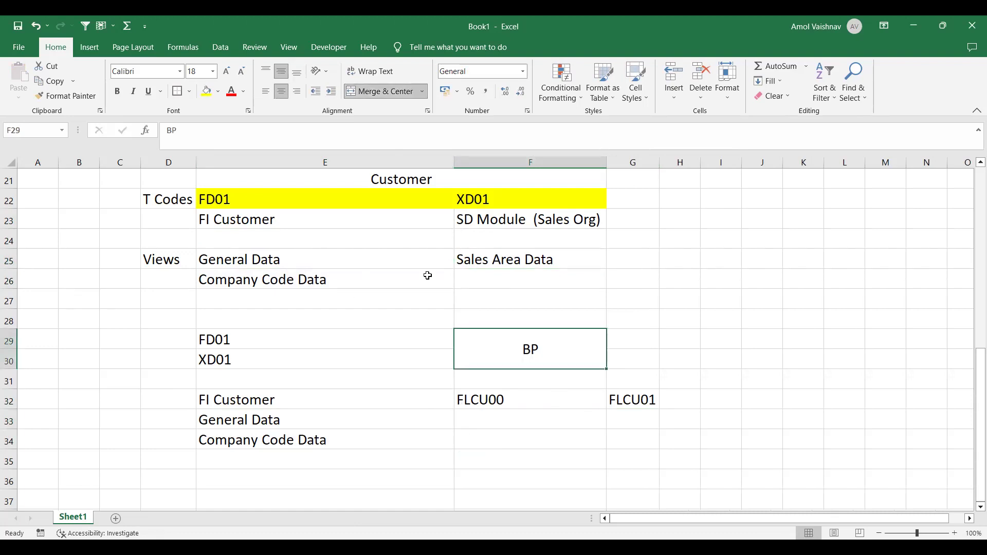
{"action": "scroll", "coordinate": [430, 277], "scroll_direction": "up", "scroll_amount": 1}
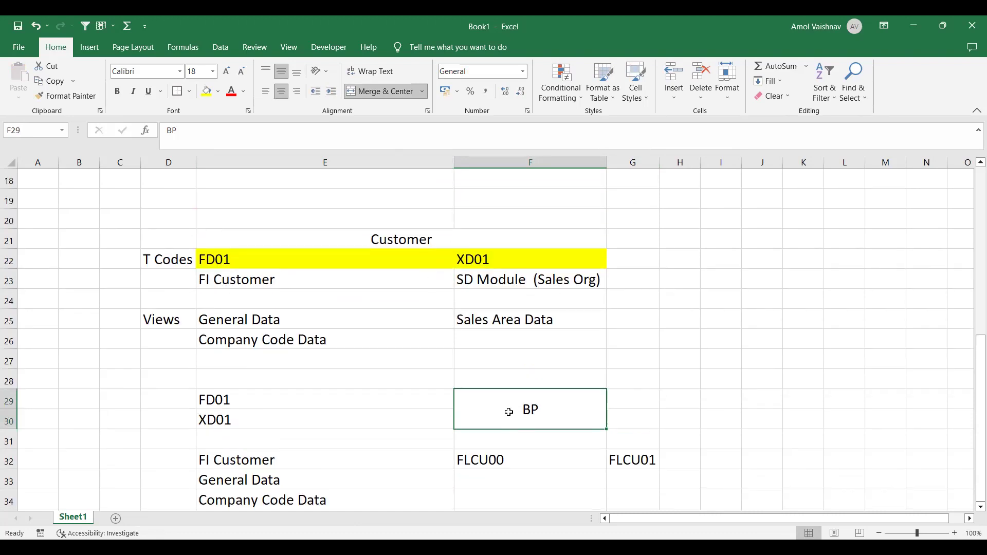
{"action": "scroll", "coordinate": [509, 412], "scroll_direction": "down", "scroll_amount": 1}
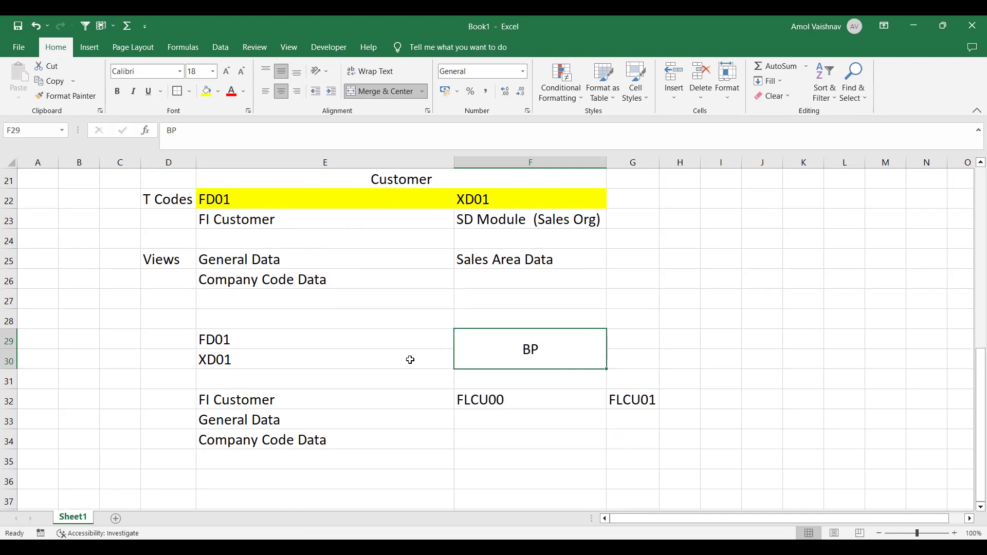
{"action": "left_click", "coordinate": [485, 399]}
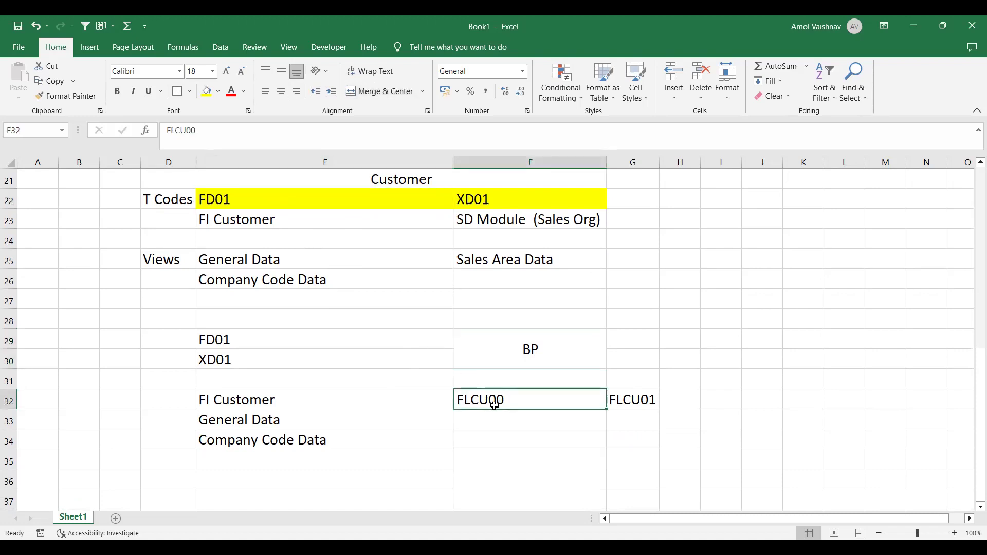
{"action": "left_click", "coordinate": [459, 194]}
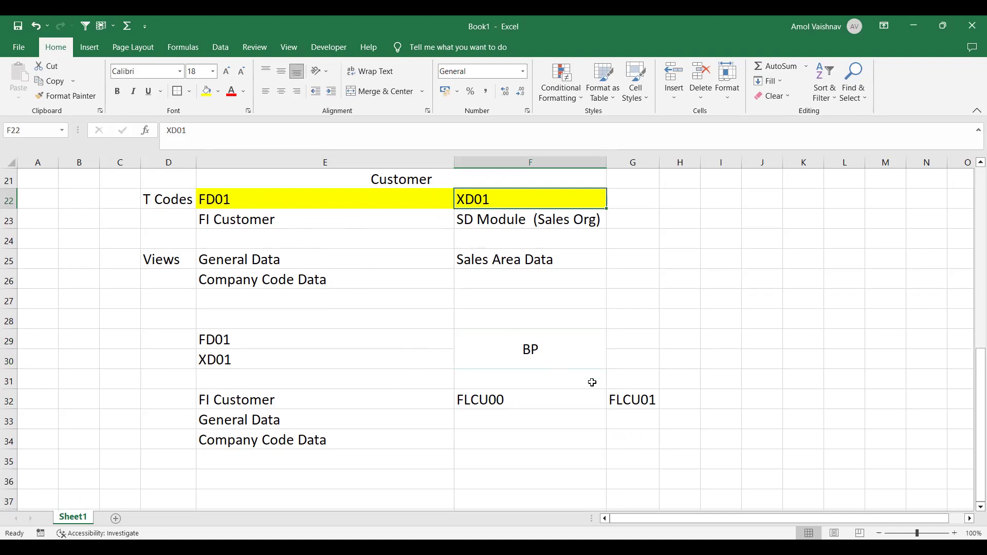
{"action": "left_click", "coordinate": [611, 400]}
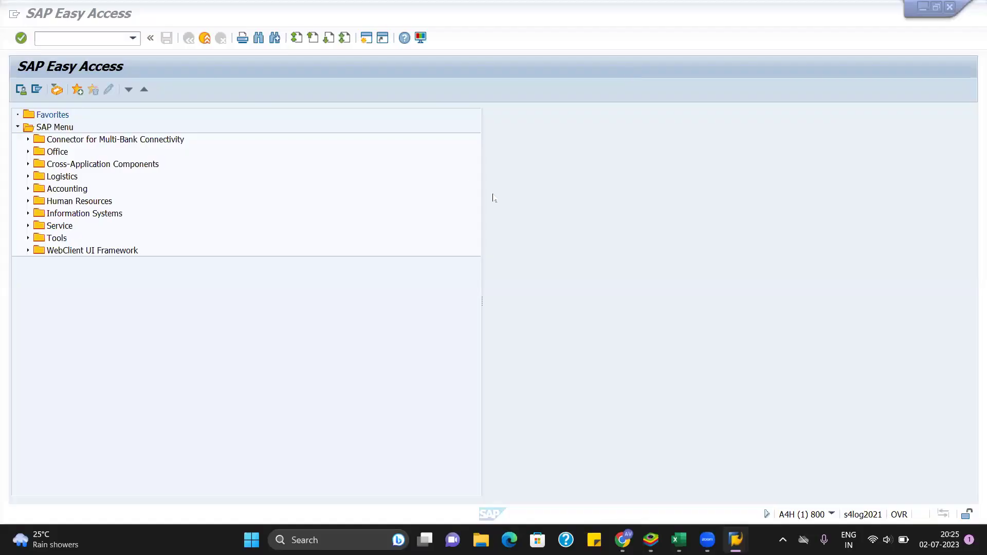
Switch to SAP Easy Access and try to run transaction FD01
{"action": "left_click", "coordinate": [103, 40]}
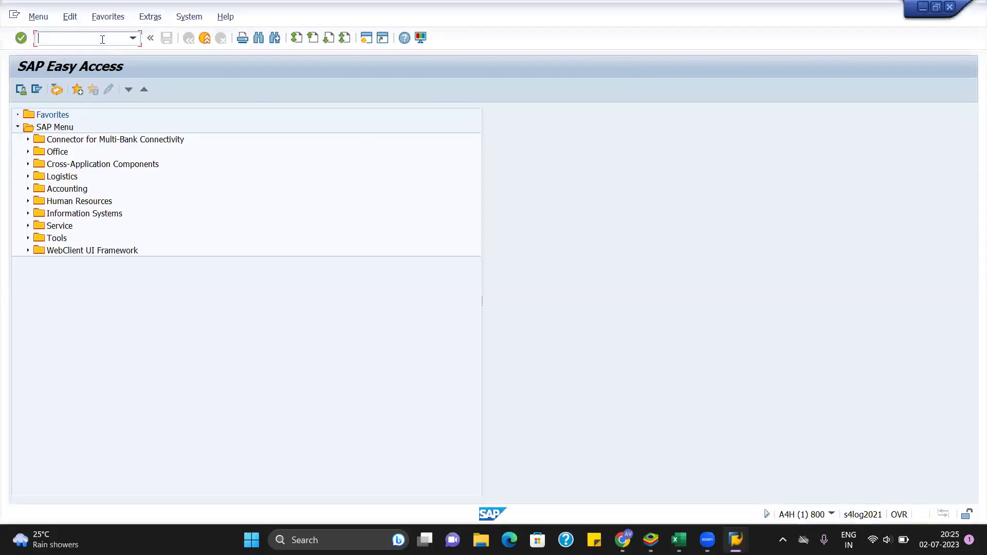
{"action": "type", "text": "fd01"}
{"action": "key", "text": "Return"}
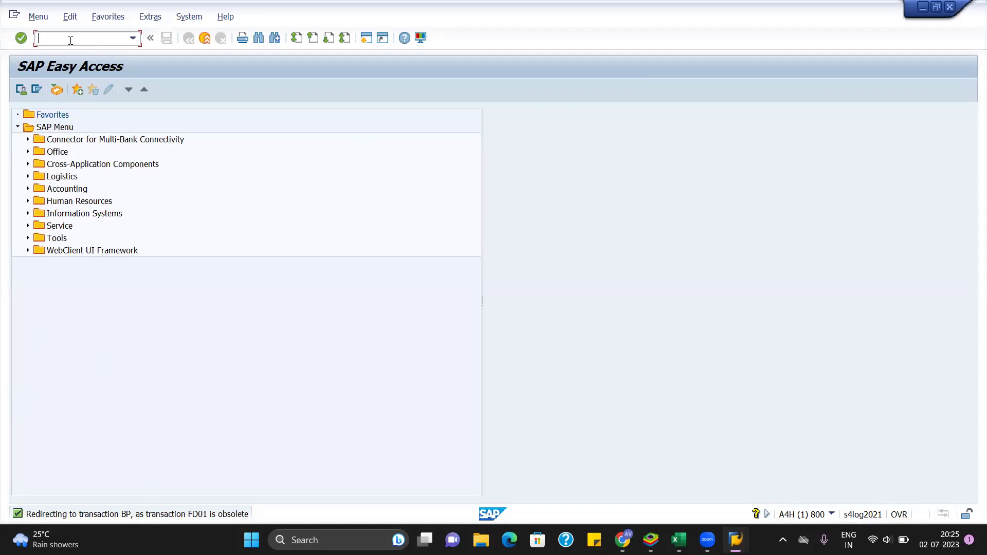
Run transaction BP and start creating a business partner of the Organization category
{"action": "type", "text": "bp"}
{"action": "key", "text": "Return"}
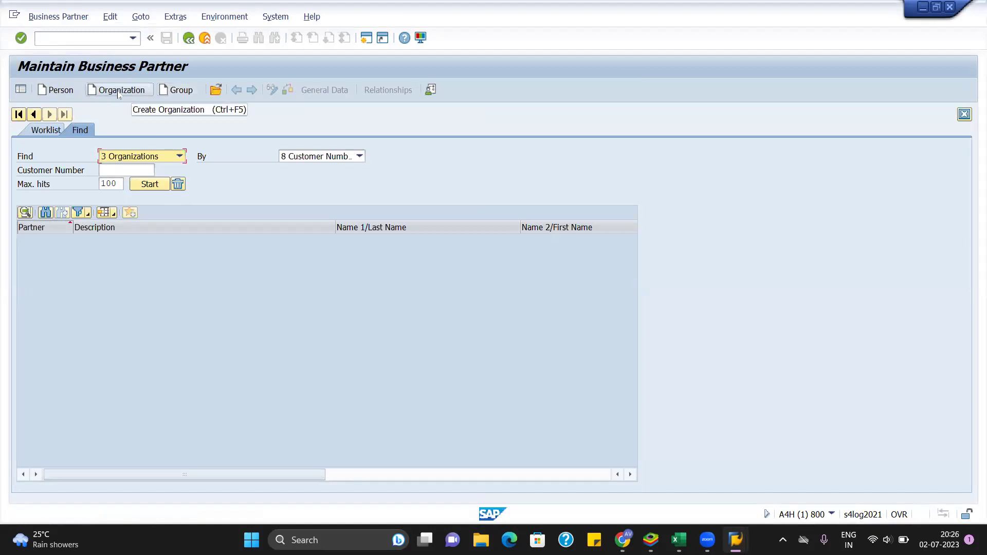
{"action": "left_click", "coordinate": [118, 94]}
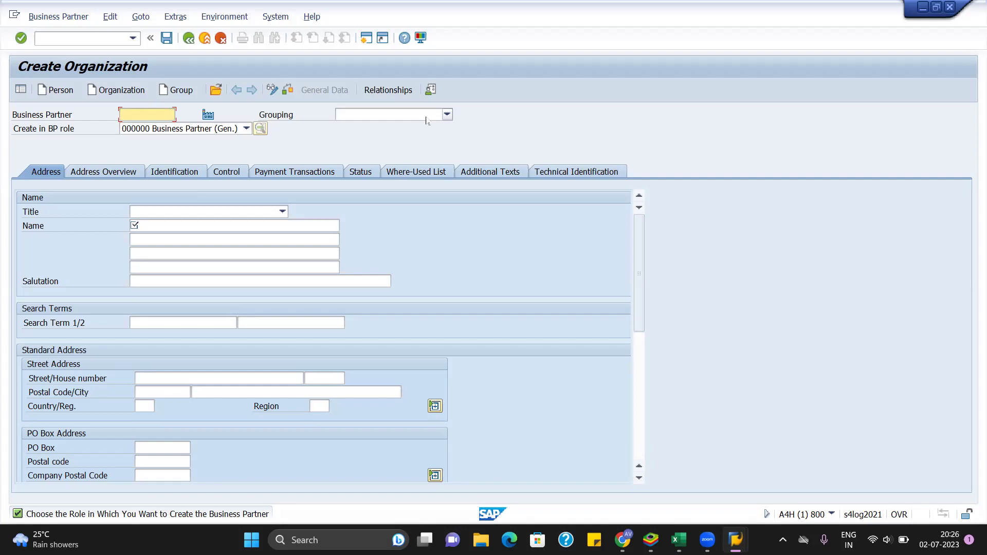
Set the new organization's grouping to NEET NEET LOCAL VENDOR
{"action": "left_click", "coordinate": [426, 115]}
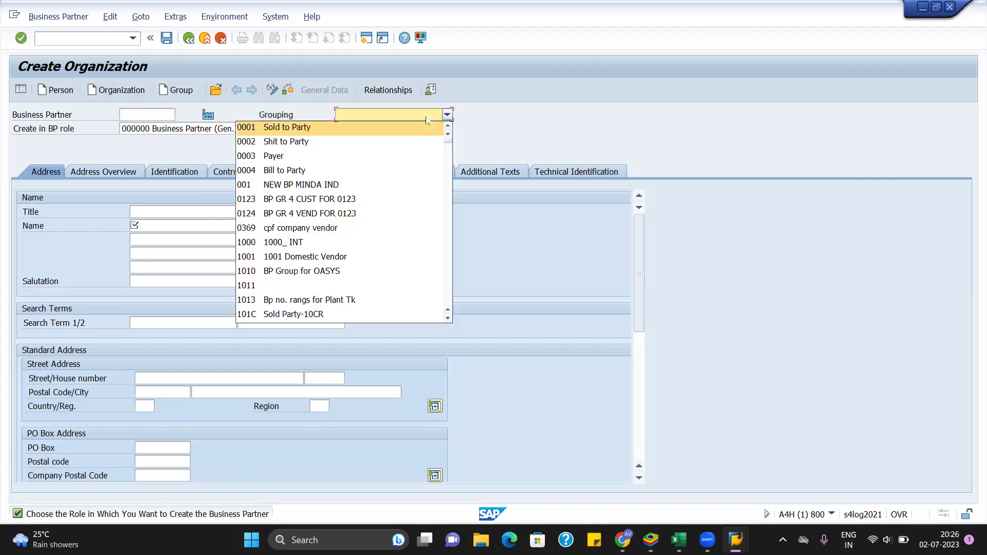
{"action": "type", "text": "NEET"}
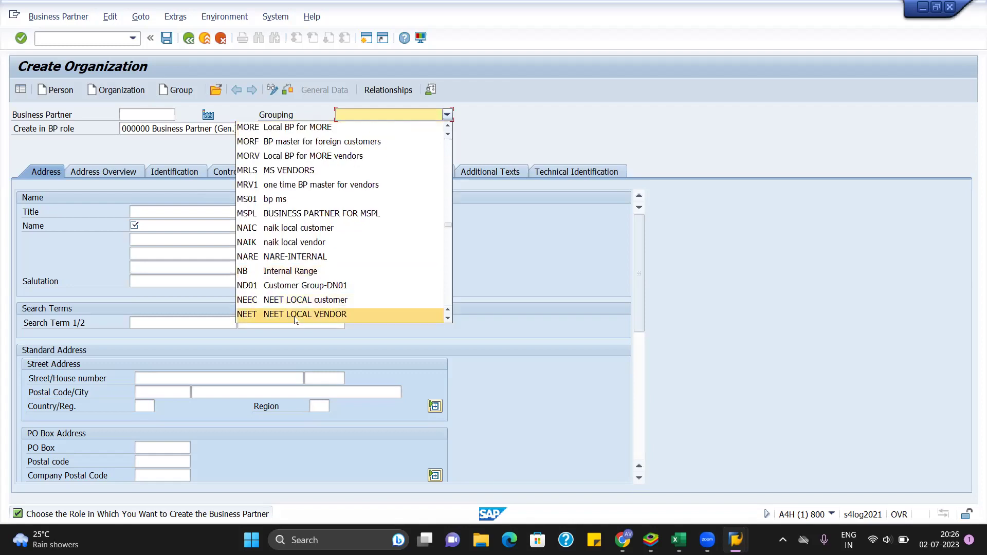
{"action": "left_click", "coordinate": [295, 314]}
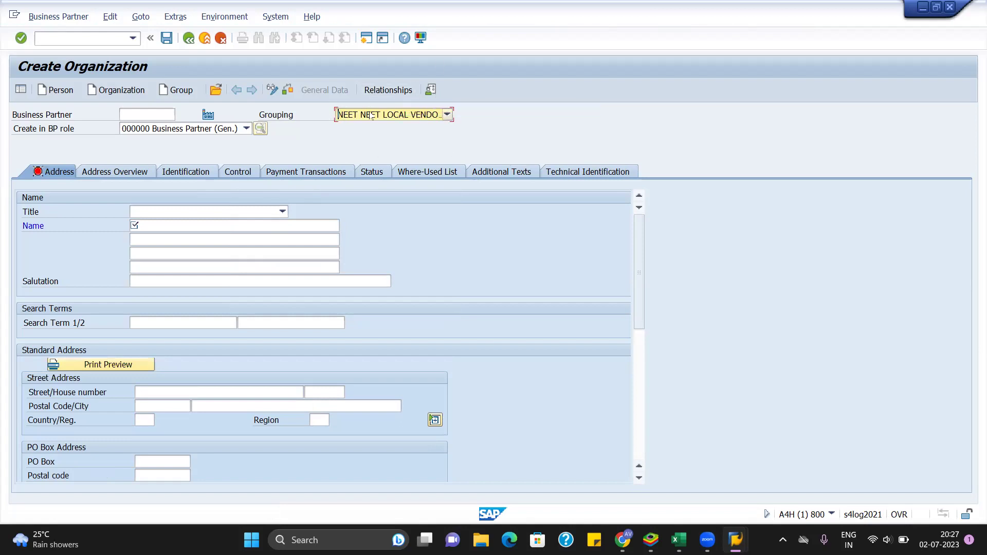
Set the BP role to FLCU00 Customer (FI) NEW and choose to create the business partner directly in that role
{"action": "left_click", "coordinate": [247, 129]}
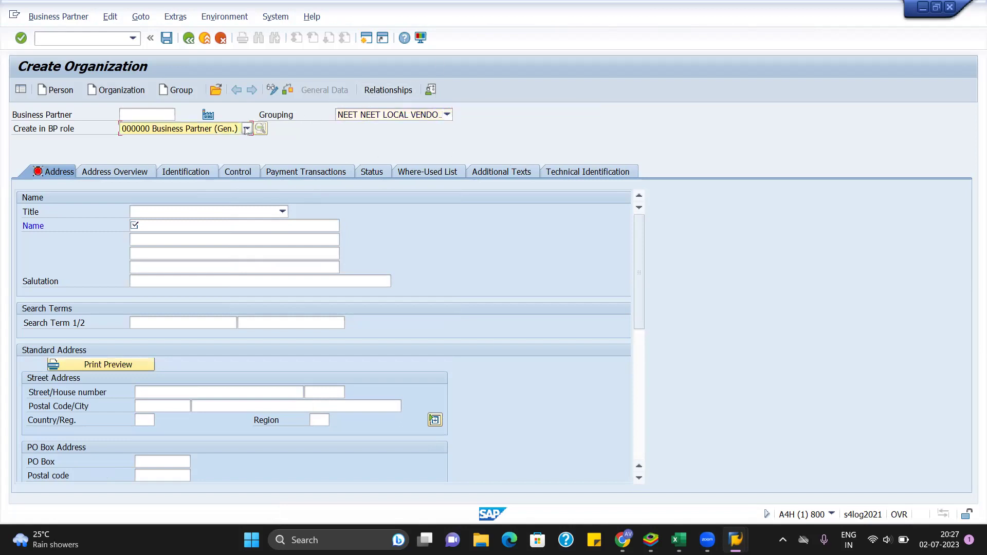
{"action": "key", "text": "Page_Down"}
{"action": "key", "text": "Page_Down"}
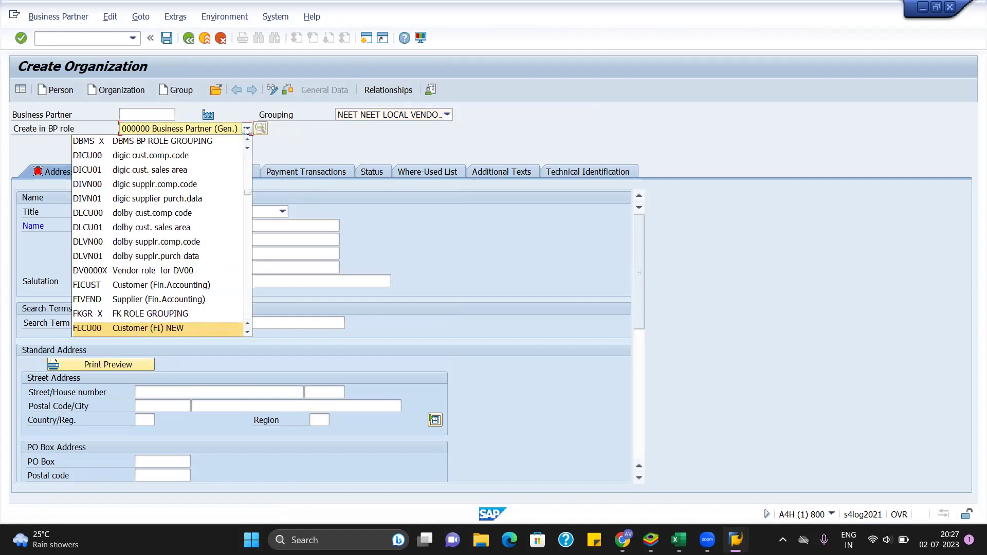
{"action": "key", "text": "Return"}
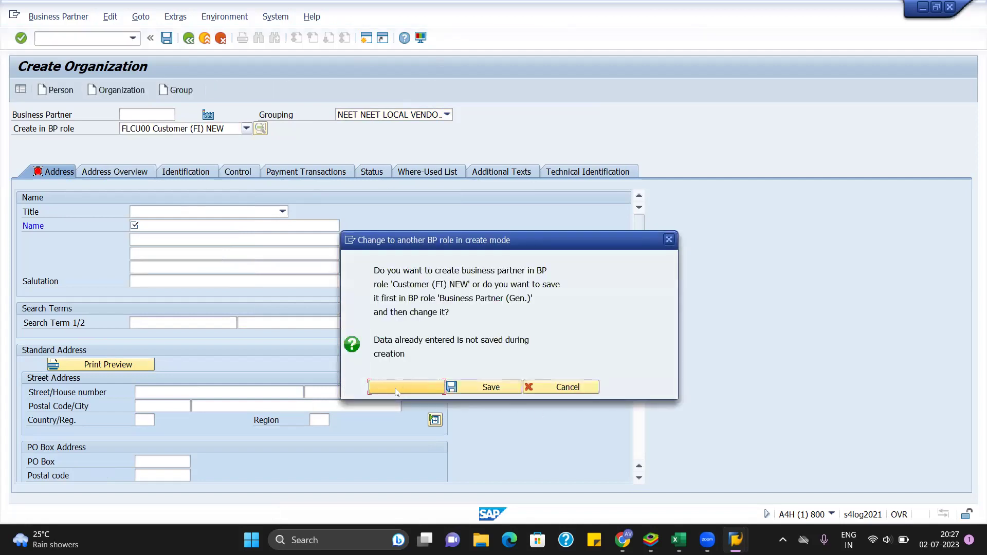
{"action": "left_click", "coordinate": [397, 388]}
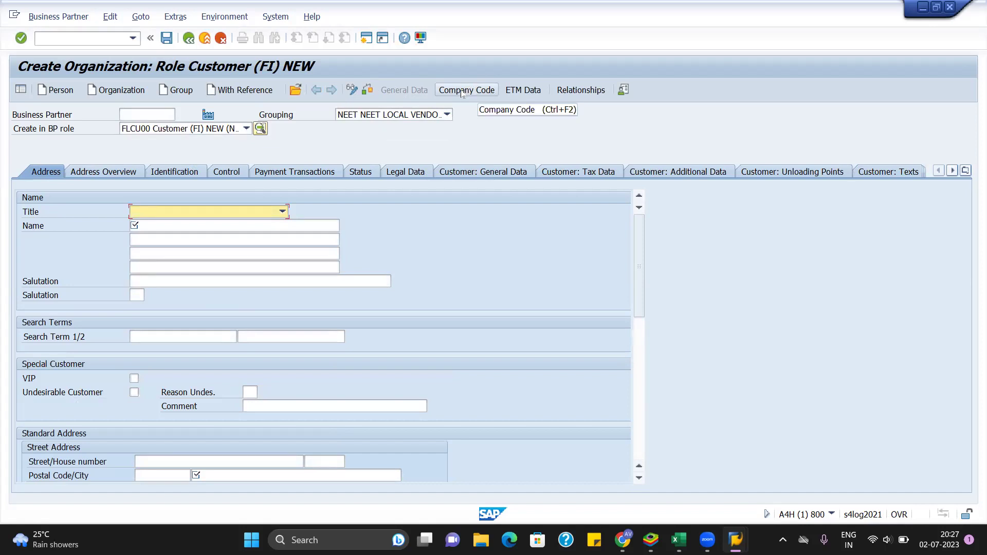
Enter XYZ Ltd as the new organization's name
{"action": "left_click", "coordinate": [239, 228]}
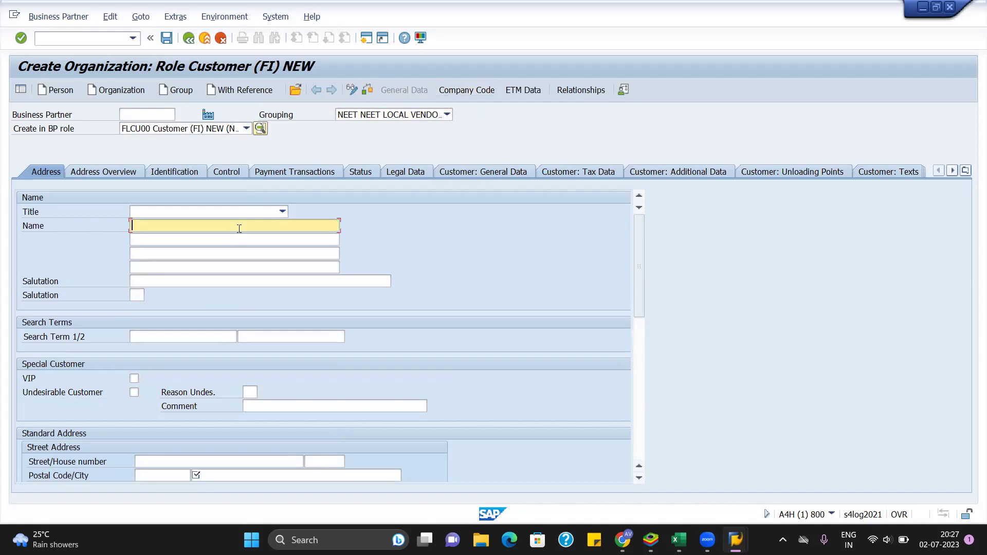
{"action": "type", "text": "XYZ Lrd"}
{"action": "key", "text": "BackSpace"}
{"action": "key", "text": "BackSpace"}
{"action": "type", "text": "td"}
Fill in the standard address with the organization's postal code and city, country IN and region 13 (Maharashtra)
{"action": "scroll", "coordinate": [276, 382], "scroll_direction": "down", "scroll_amount": 1}
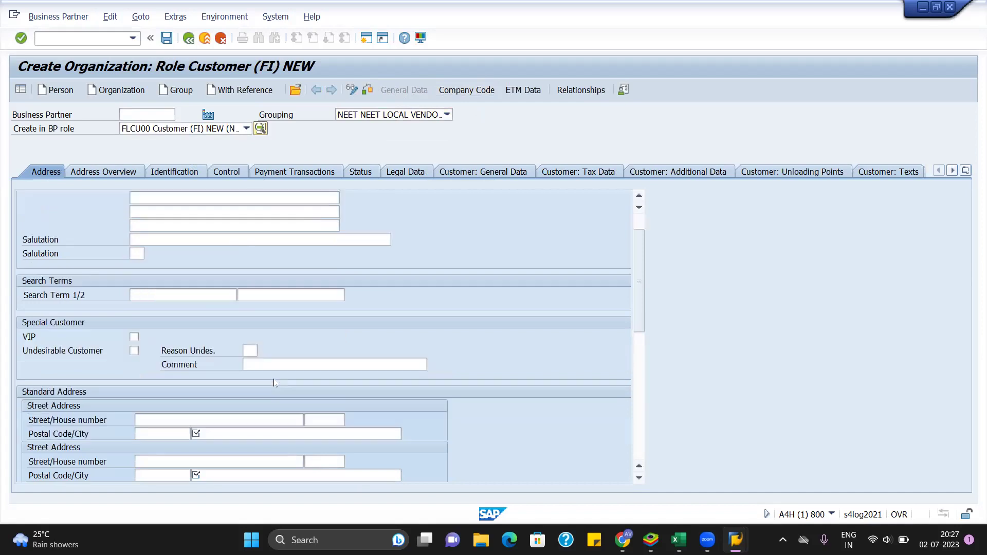
{"action": "left_click", "coordinate": [196, 433]}
{"action": "left_click", "coordinate": [165, 433]}
{"action": "type", "text": "411045"}
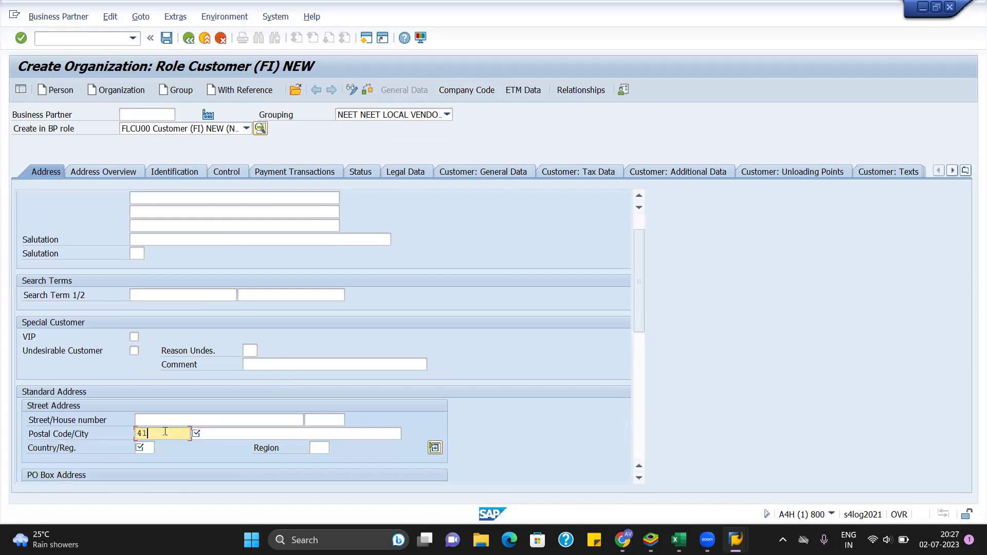
{"action": "type", "text": "Pune"}
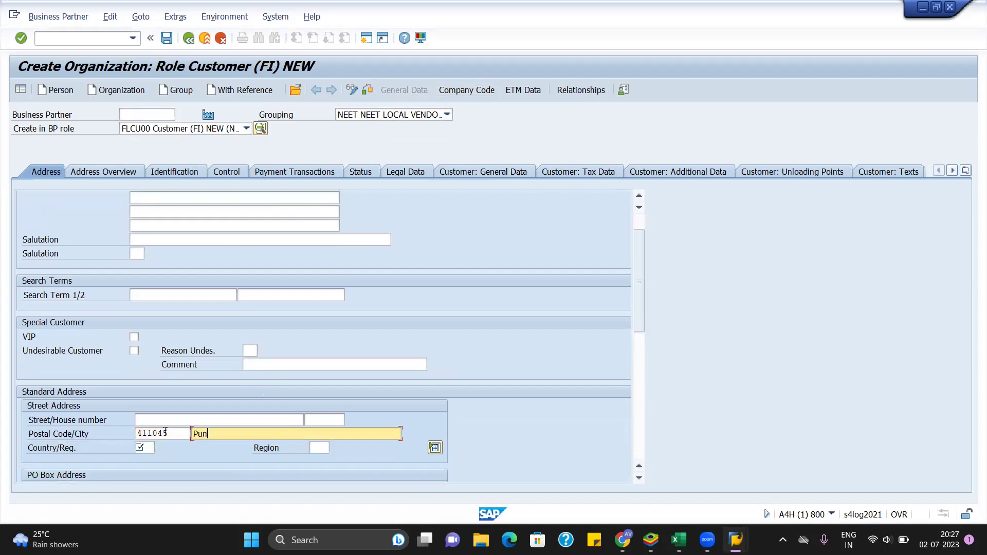
{"action": "left_click", "coordinate": [145, 448]}
{"action": "type", "text": "IN"}
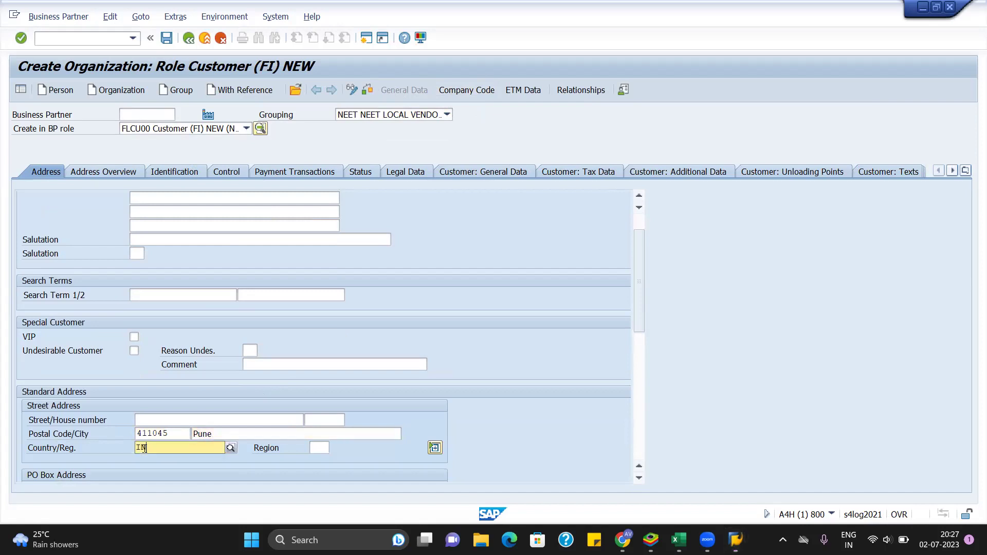
{"action": "left_click", "coordinate": [315, 448]}
{"action": "type", "text": "13"}
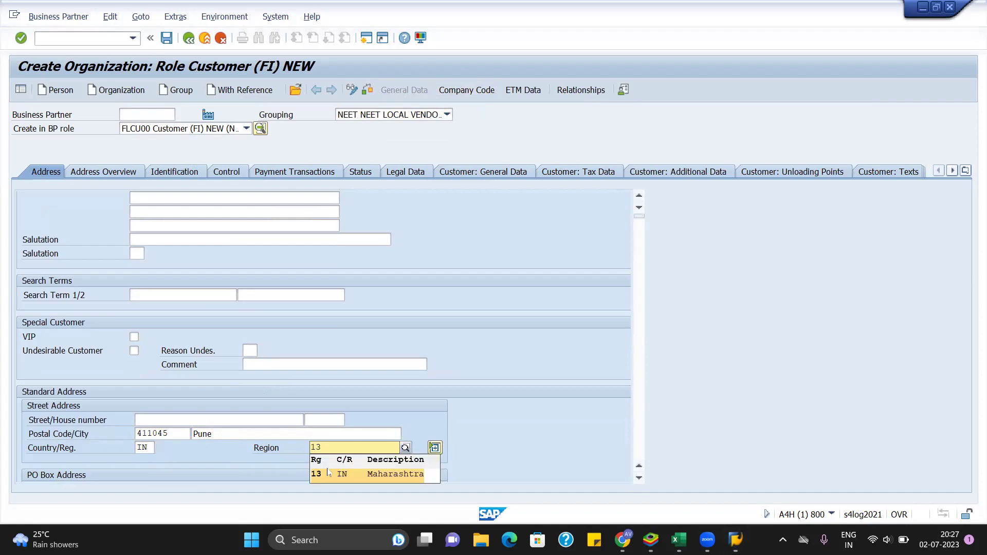
{"action": "key", "text": "Return"}
Set the organization's communication language to EN English
{"action": "scroll", "coordinate": [640, 300], "scroll_direction": "down", "scroll_amount": 3}
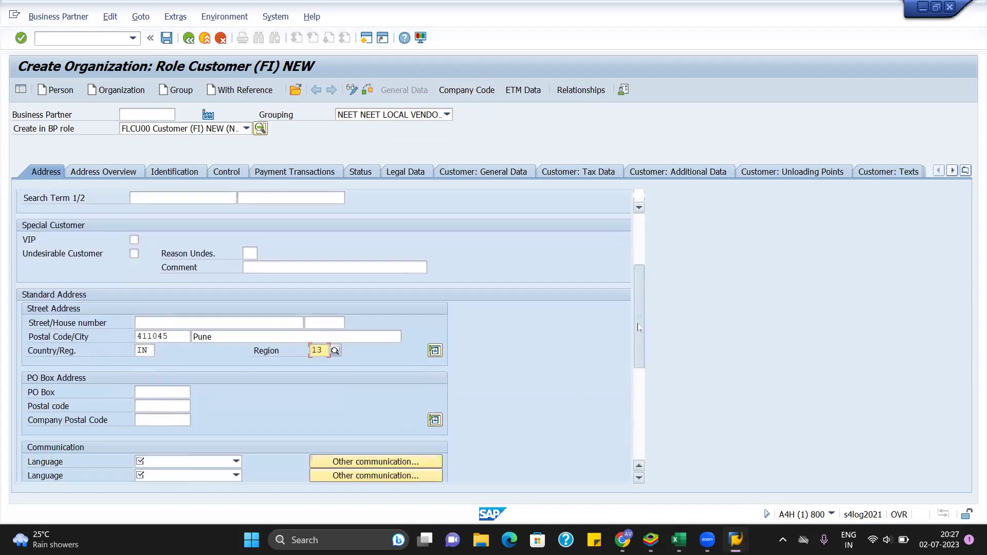
{"action": "left_click", "coordinate": [155, 407]}
{"action": "key", "text": "Down"}
{"action": "key", "text": "Down"}
{"action": "key", "text": "Down"}
{"action": "key", "text": "Down"}
{"action": "key", "text": "Down"}
{"action": "key", "text": "Down"}
{"action": "key", "text": "Down"}
{"action": "key", "text": "Down"}
{"action": "key", "text": "Down"}
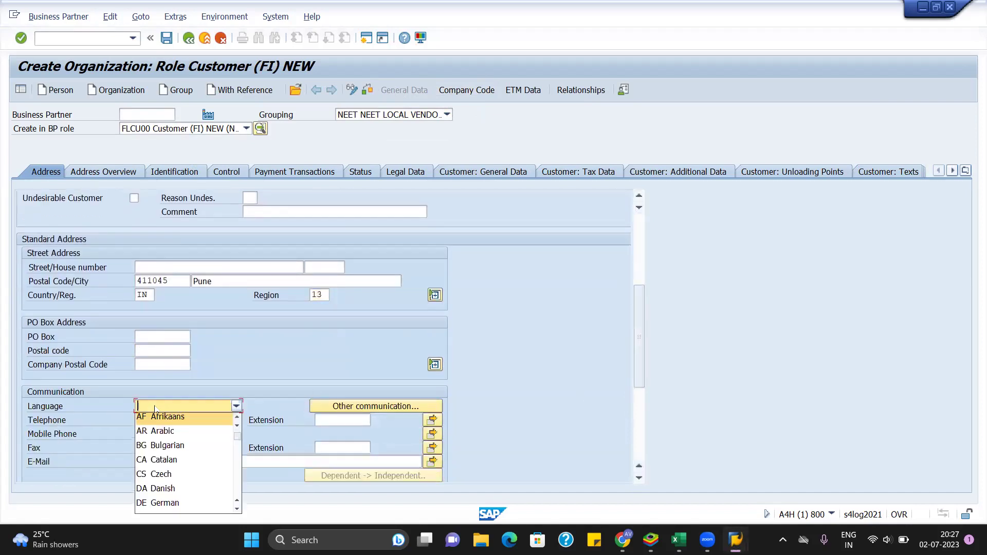
{"action": "key", "text": "Return"}
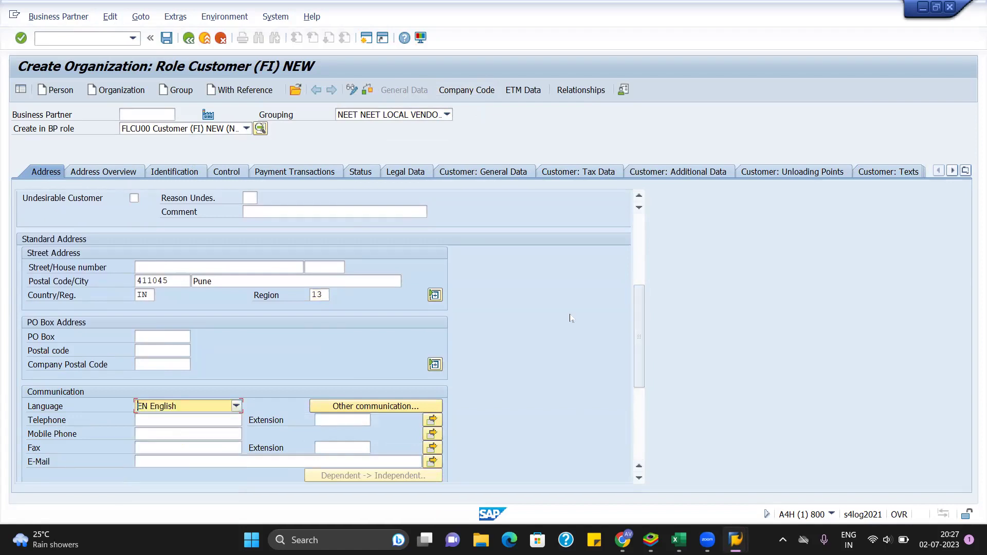
Open the customer's company code data and assign company code AV22
{"action": "scroll", "coordinate": [642, 342], "scroll_direction": "down", "scroll_amount": 4}
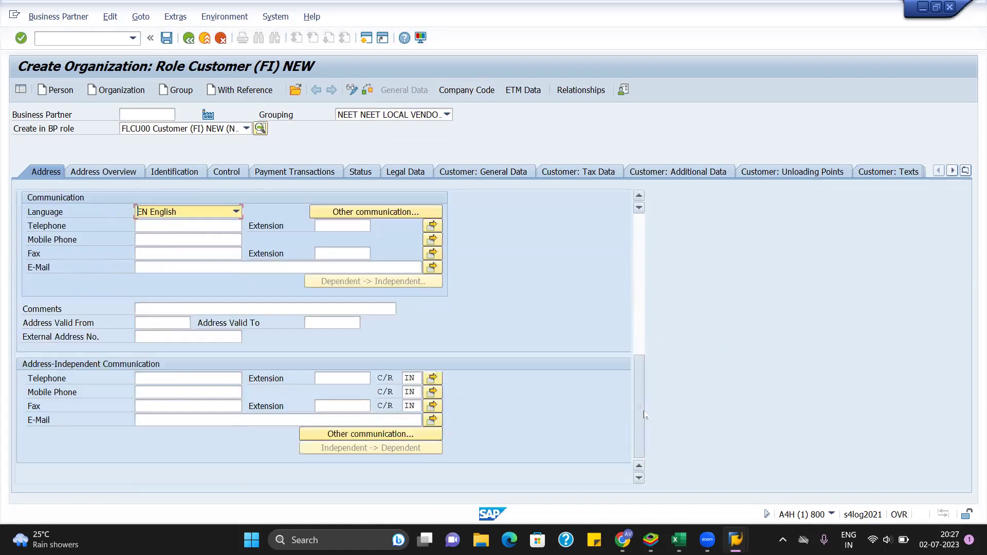
{"action": "left_click", "coordinate": [469, 90]}
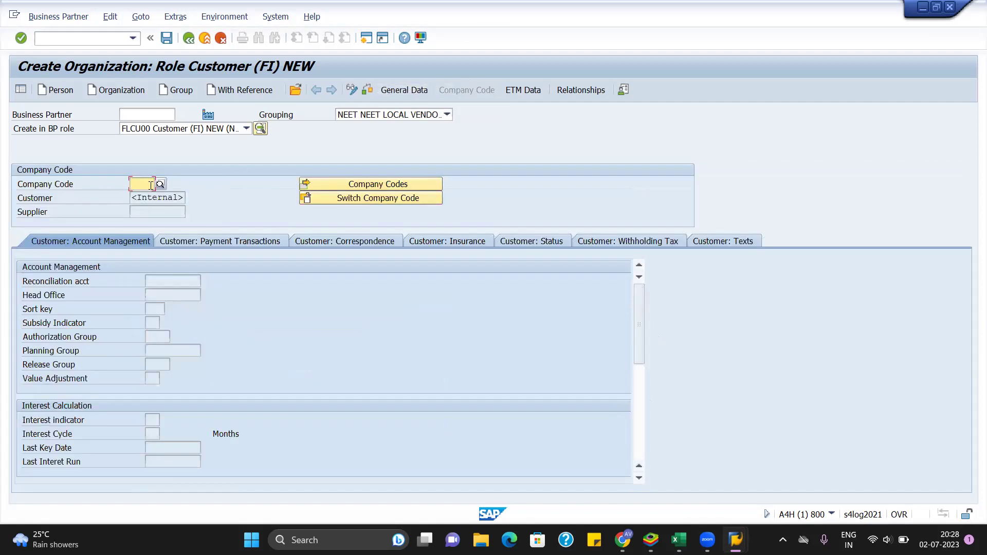
{"action": "left_click", "coordinate": [157, 197]}
{"action": "key", "text": "Return"}
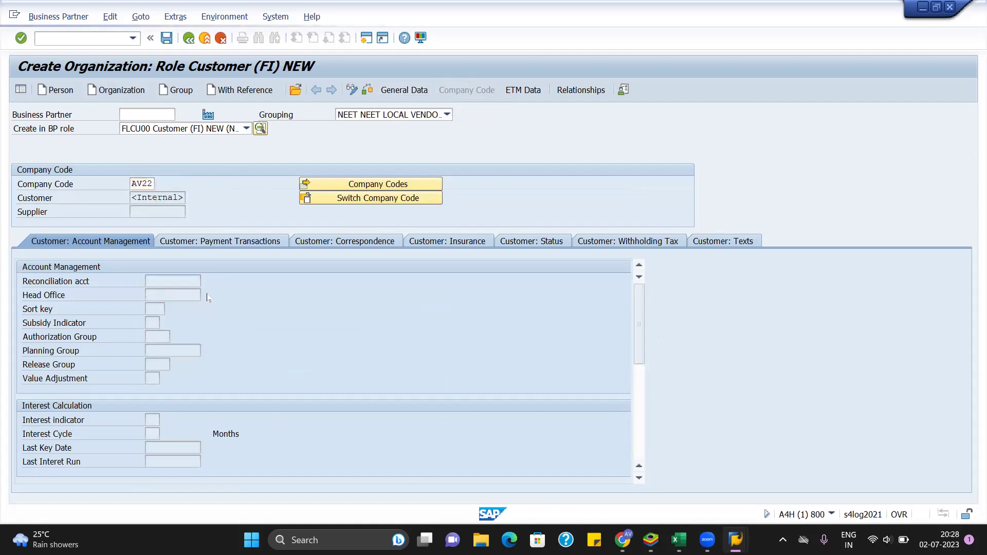
Set the customer's reconciliation account to 4006 and save the new business partner
{"action": "left_click", "coordinate": [186, 286]}
{"action": "left_click", "coordinate": [183, 295]}
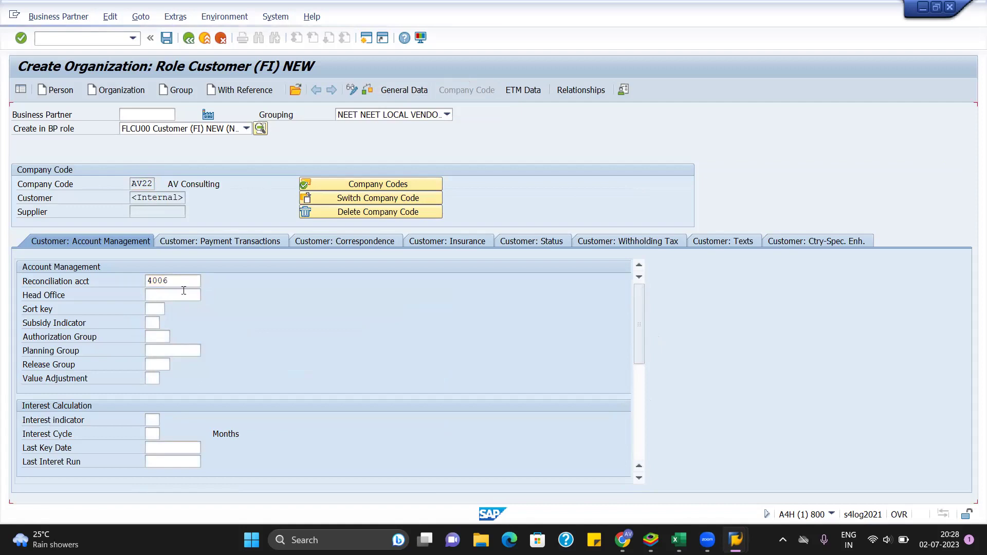
{"action": "key", "text": "Return"}
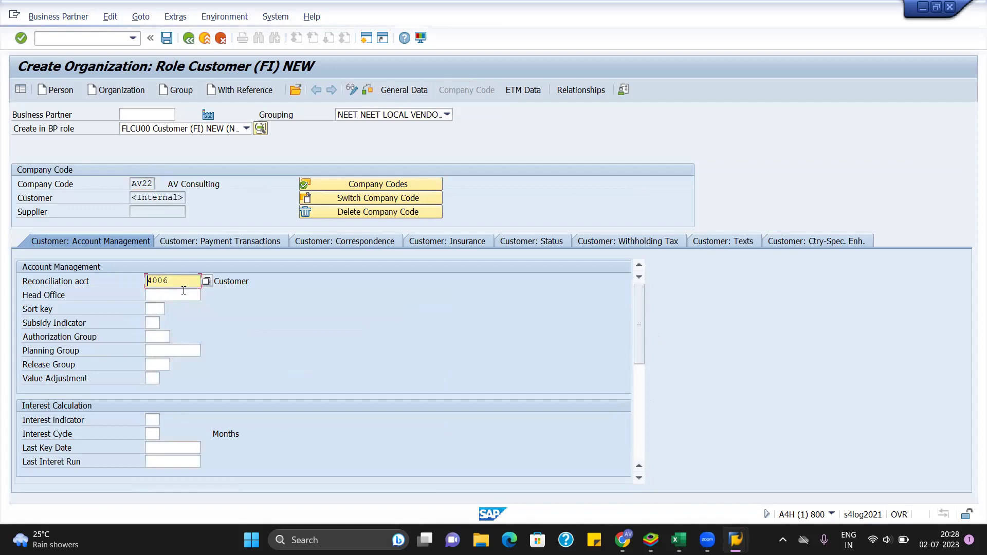
{"action": "left_click", "coordinate": [166, 38]}
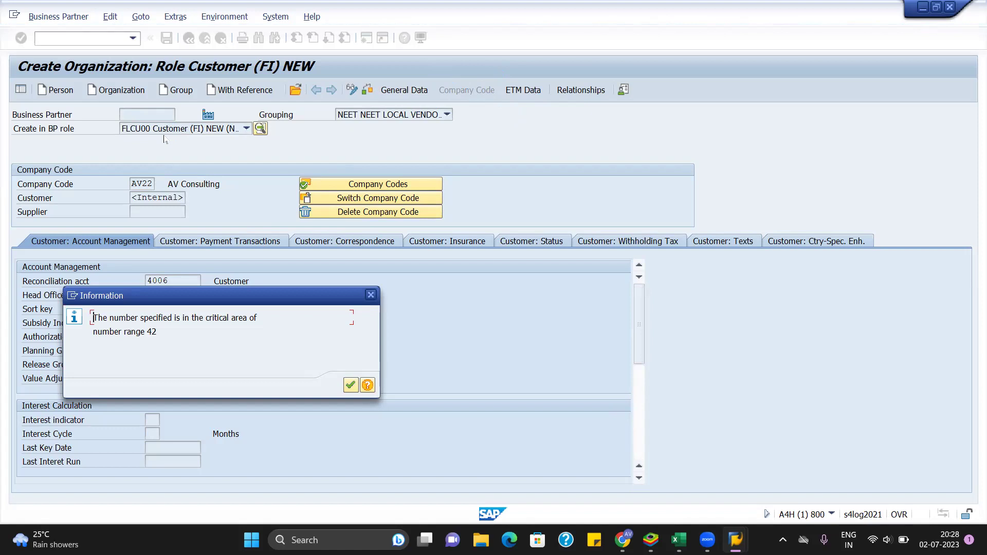
{"action": "left_click", "coordinate": [351, 387]}
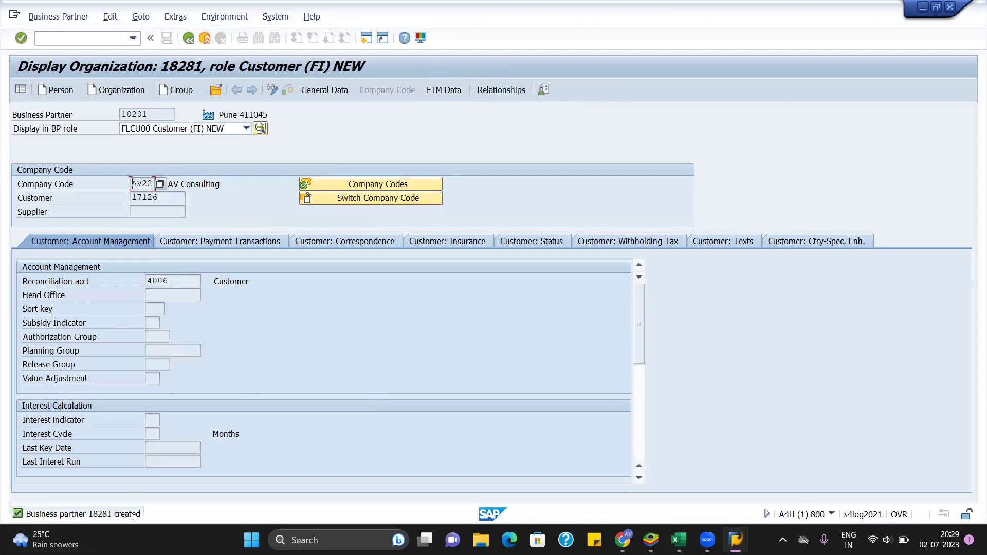
Put the saved business partner into change mode and select the BP role FLCU01 Customer(FI SD)
{"action": "left_click_drag", "start_coordinate": [176, 195], "coordinate": [129, 204]}
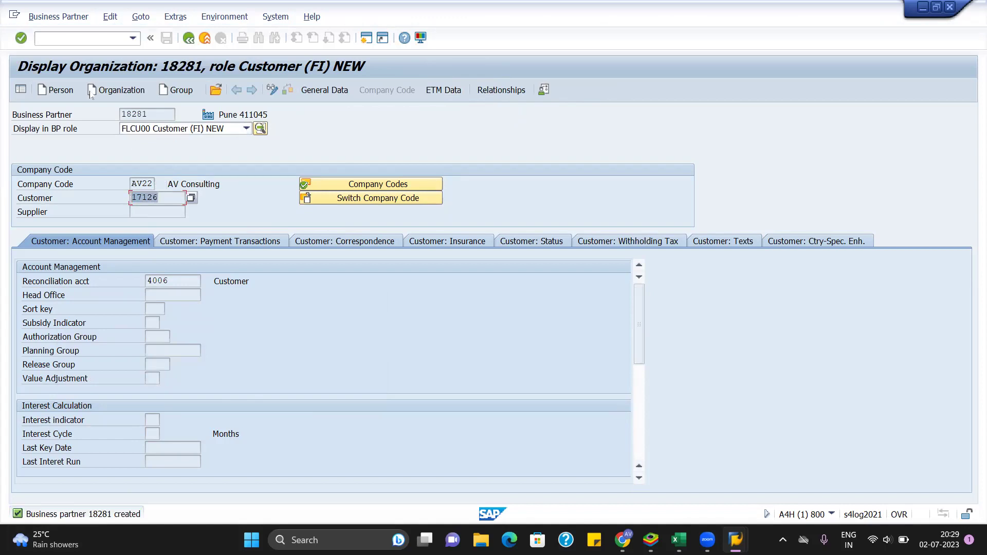
{"action": "left_click", "coordinate": [272, 92]}
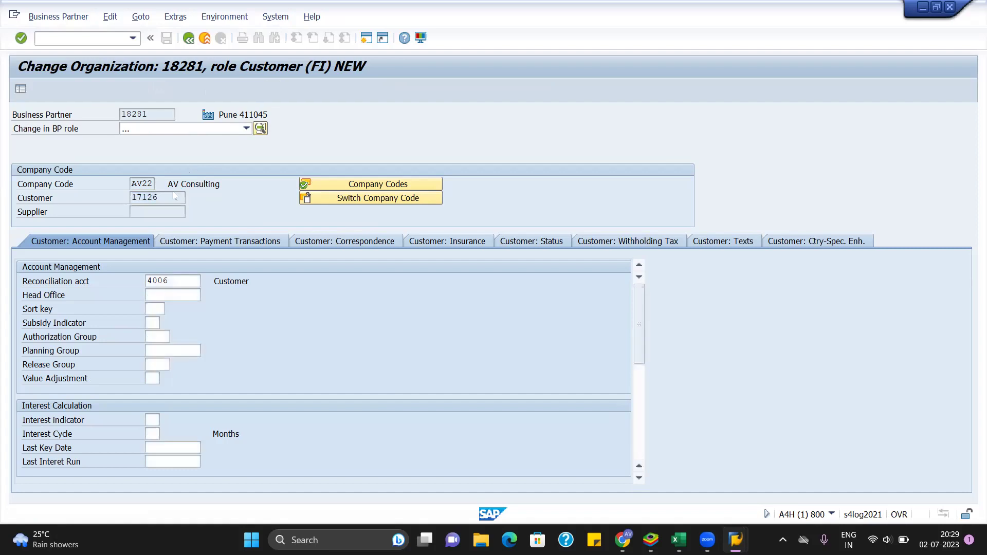
{"action": "left_click", "coordinate": [189, 129]}
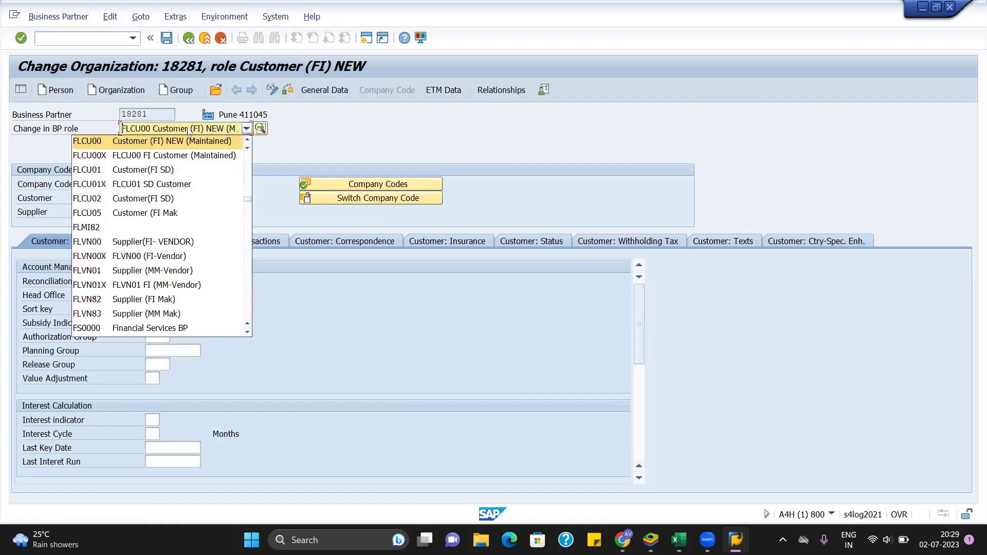
{"action": "left_click", "coordinate": [153, 169]}
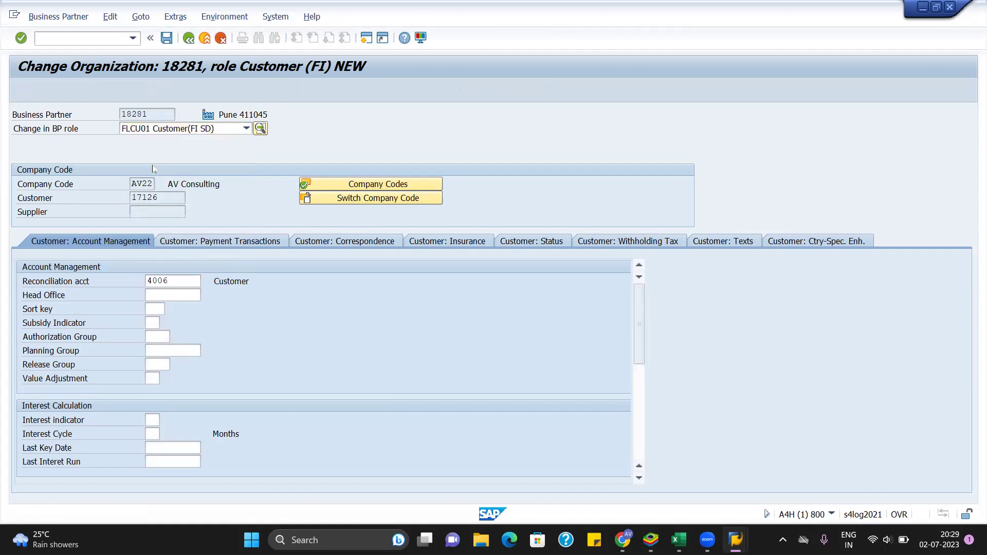